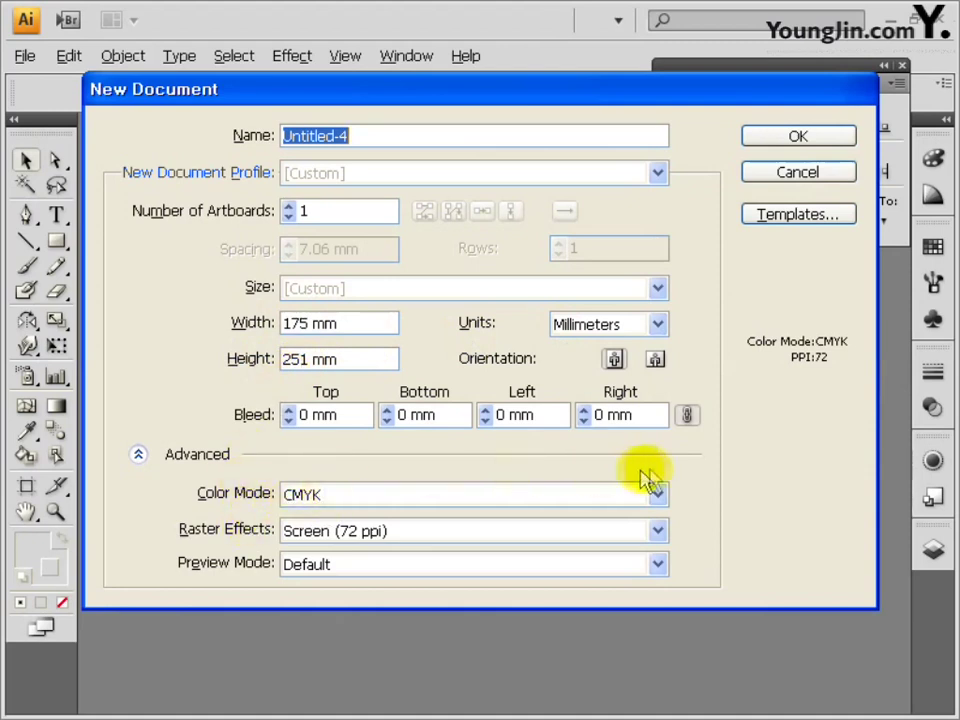
- Create a 175 × 251 mm CMYK document and cover the page with a four-by-four rectangular grid with diagonals in each row
click(757, 138)
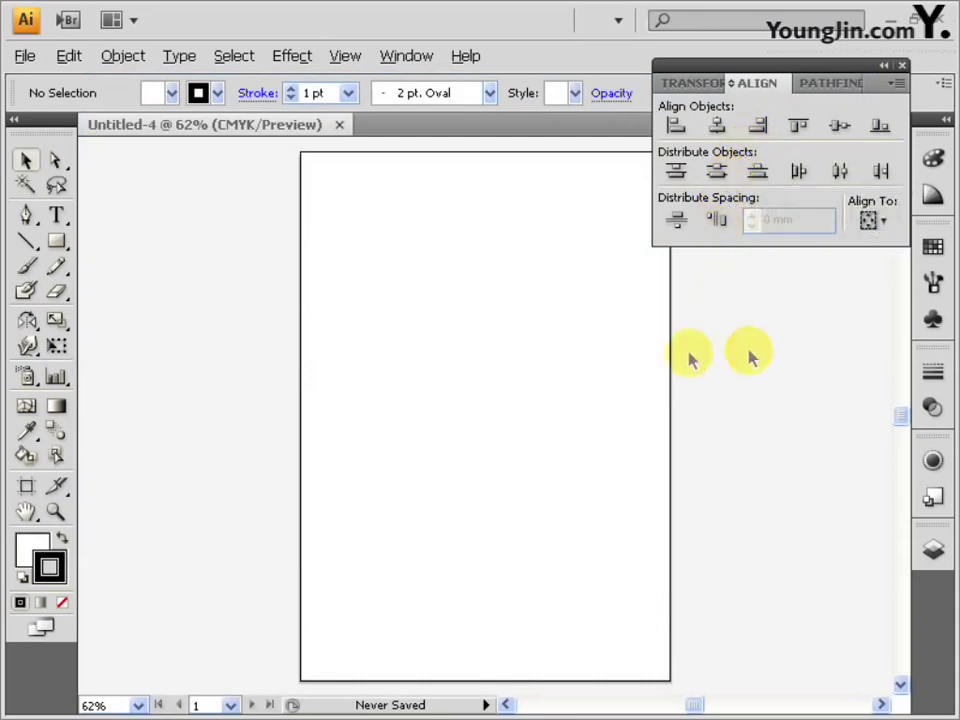
drag(25, 245, 115, 322)
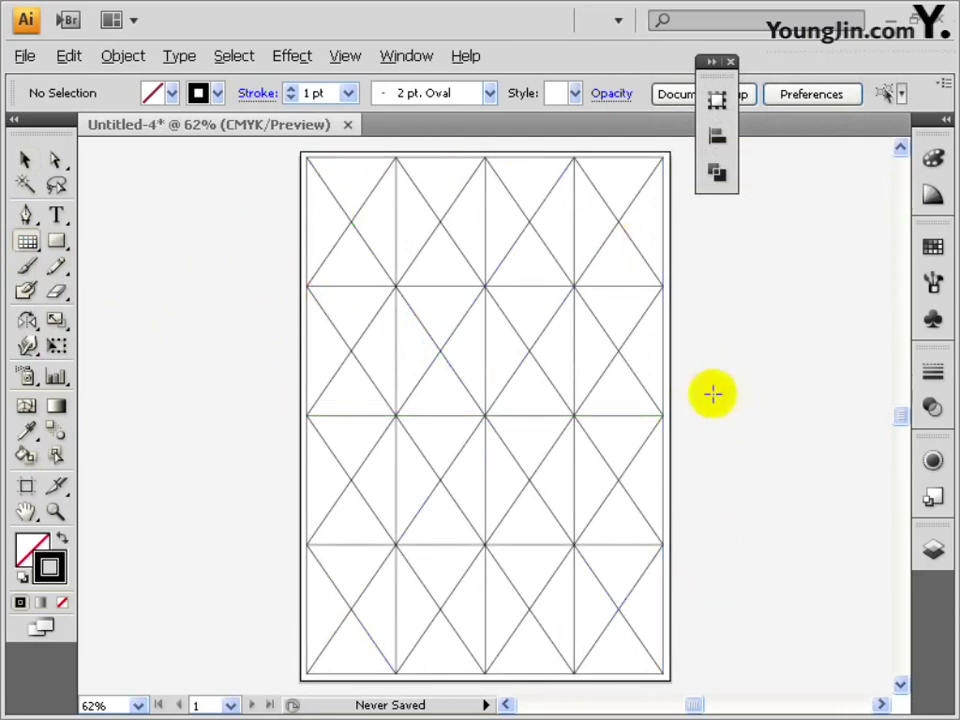
- Change the stroke colour of all the grid and diagonal lines on the page to red
key(ctrl+a)
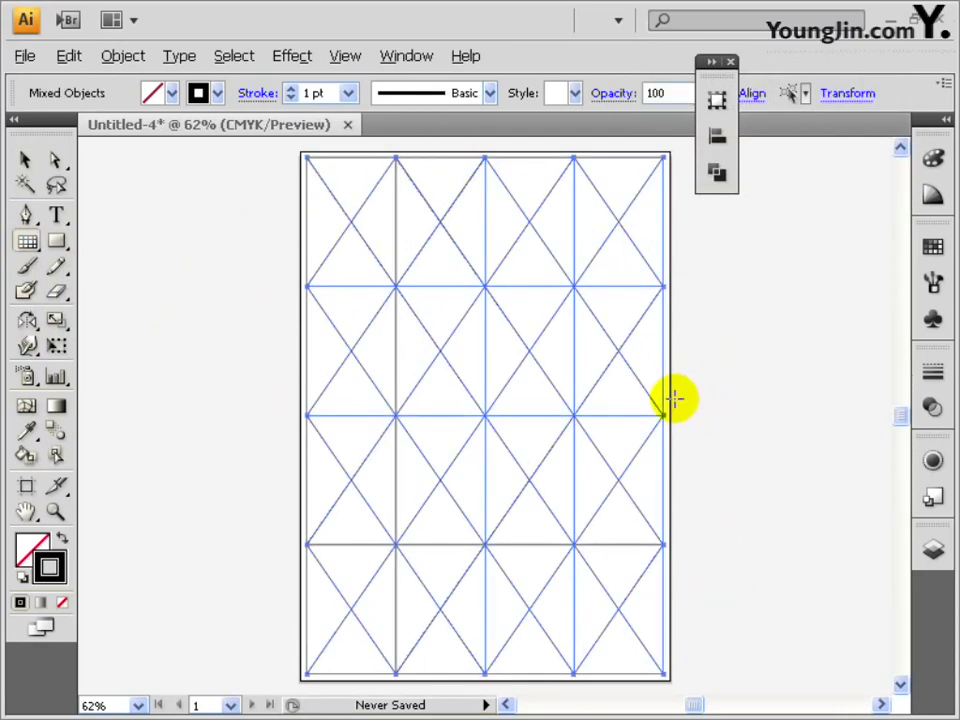
double_click(52, 565)
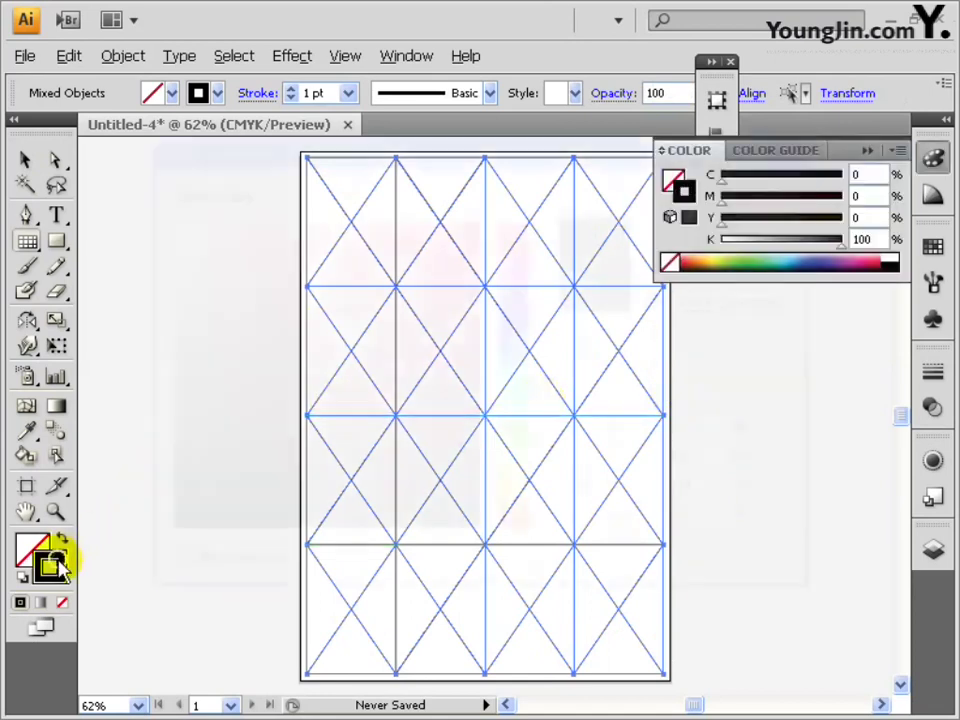
mouse_move(326, 426)
mouse_down()
mouse_move(480, 215)
mouse_move(493, 215)
mouse_up()
click(690, 232)
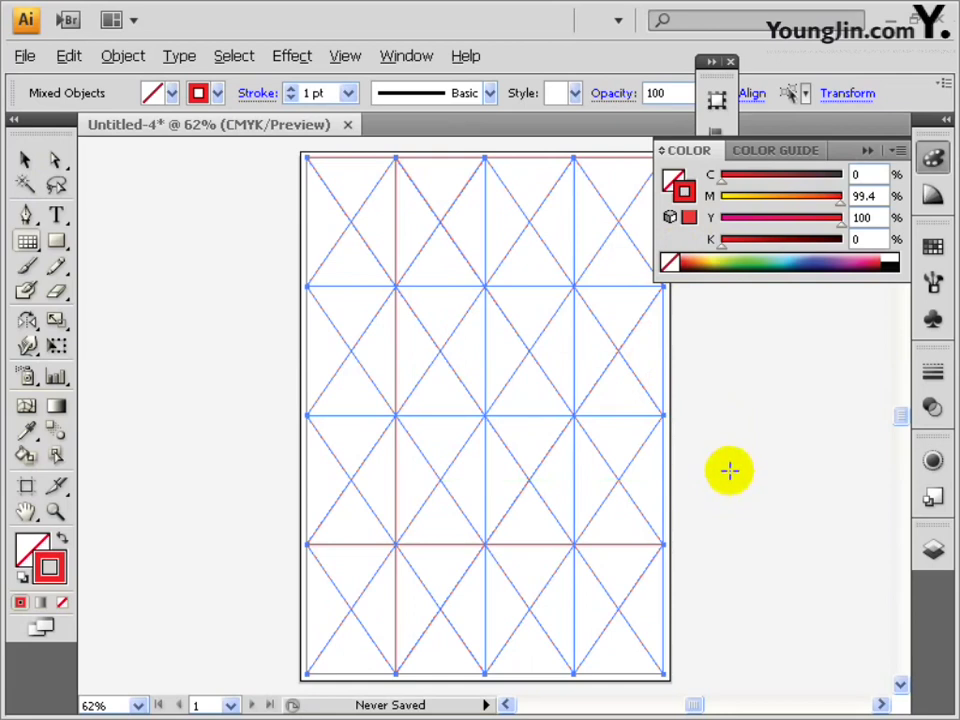
click(931, 158)
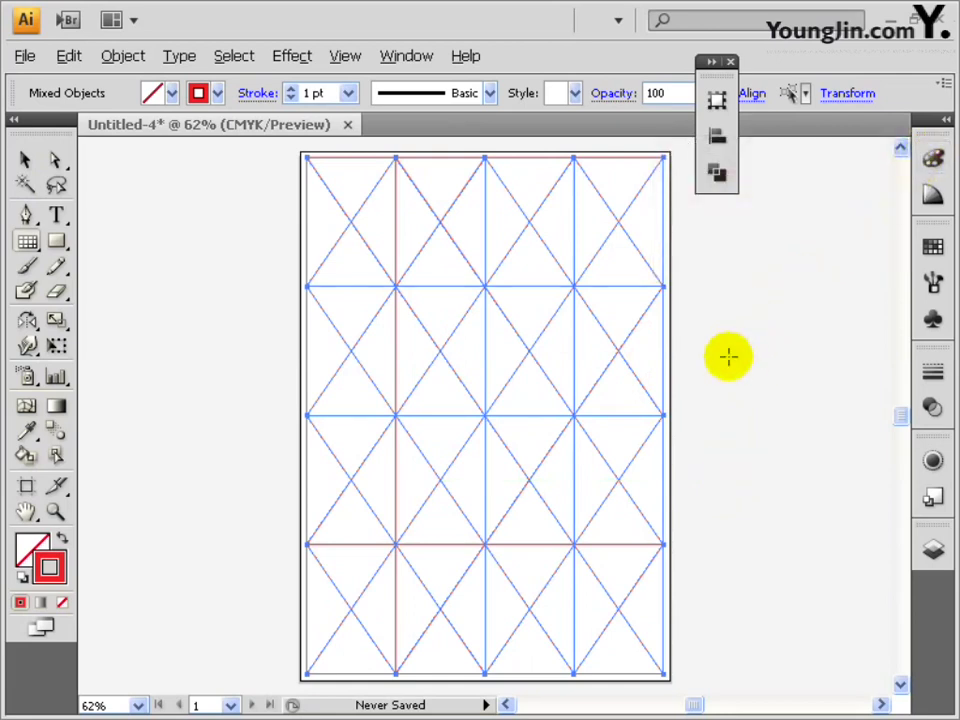
- Group all the red guide lines and save the document as 일러스트작업.ai in the 작업 folder
key(ctrl+g)
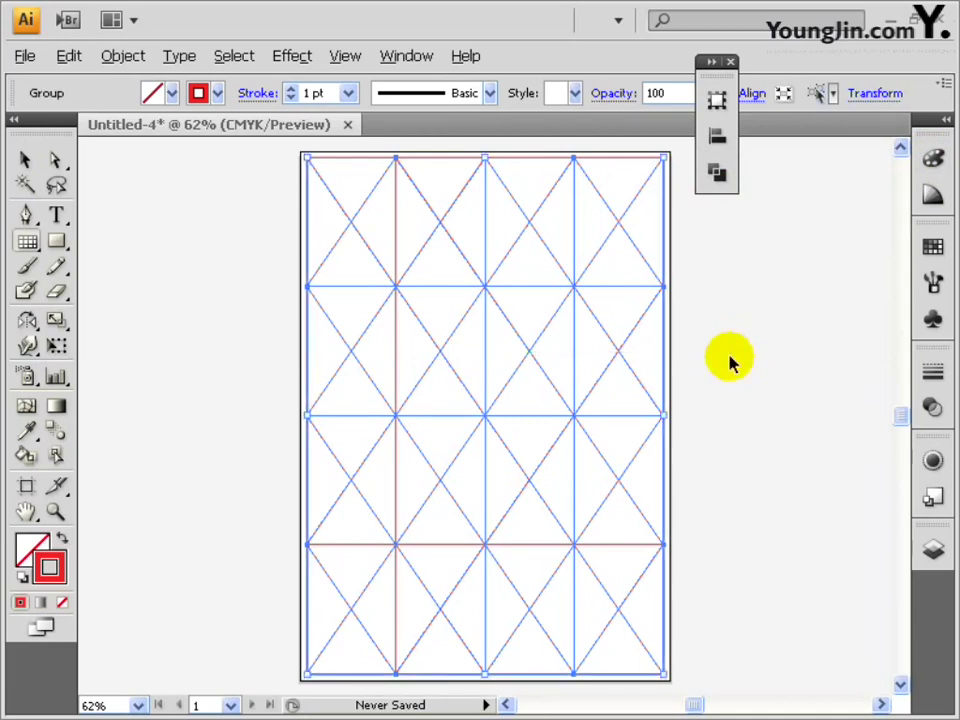
key(ctrl+s)
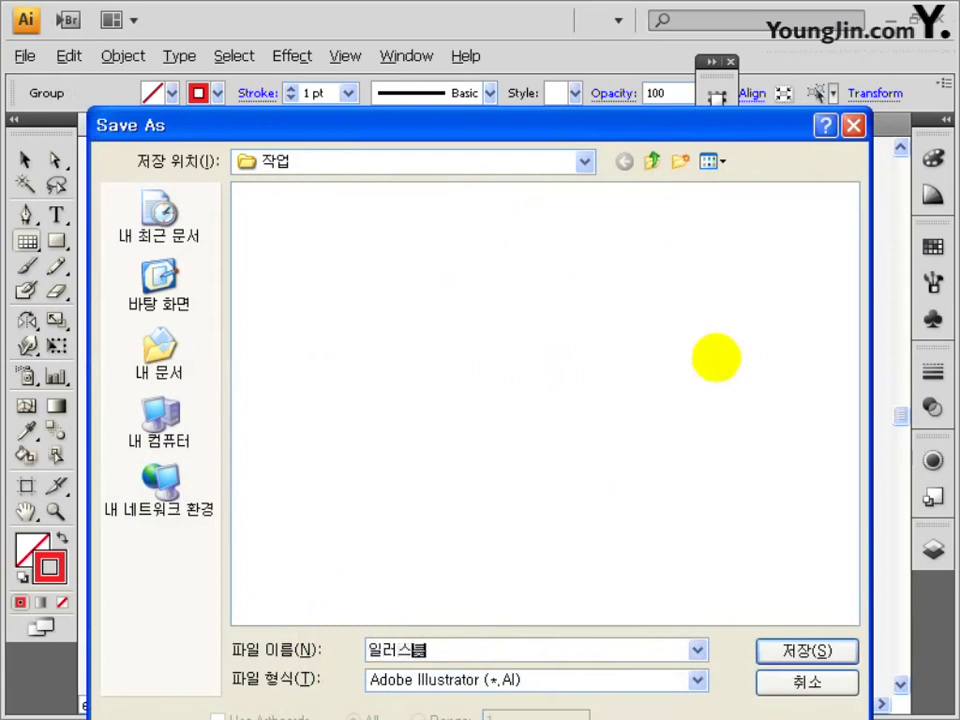
click(833, 658)
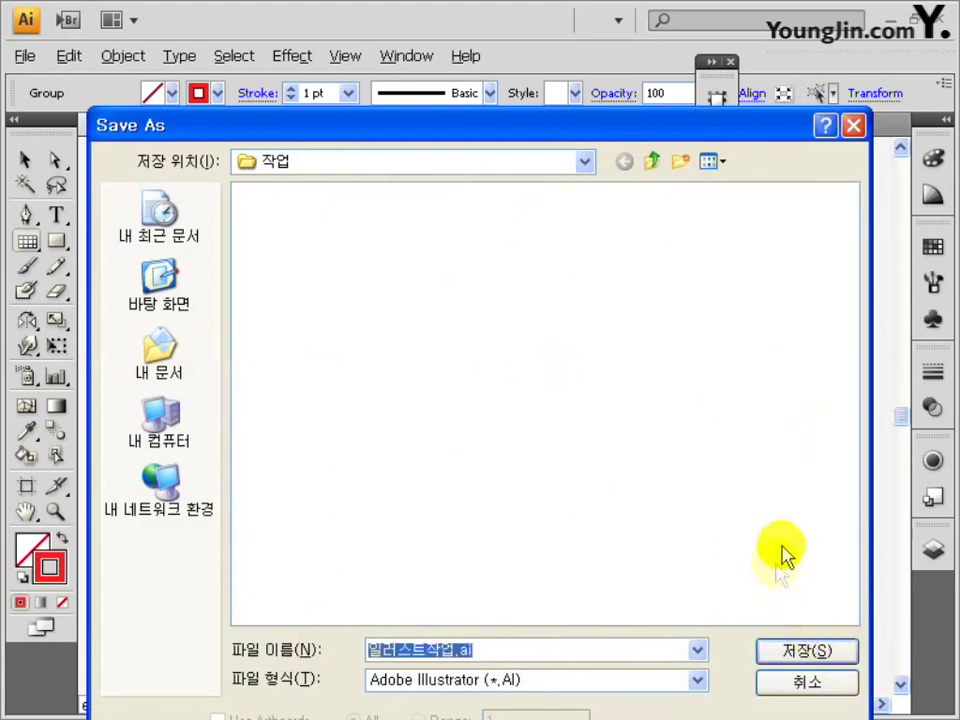
click(790, 650)
click(728, 84)
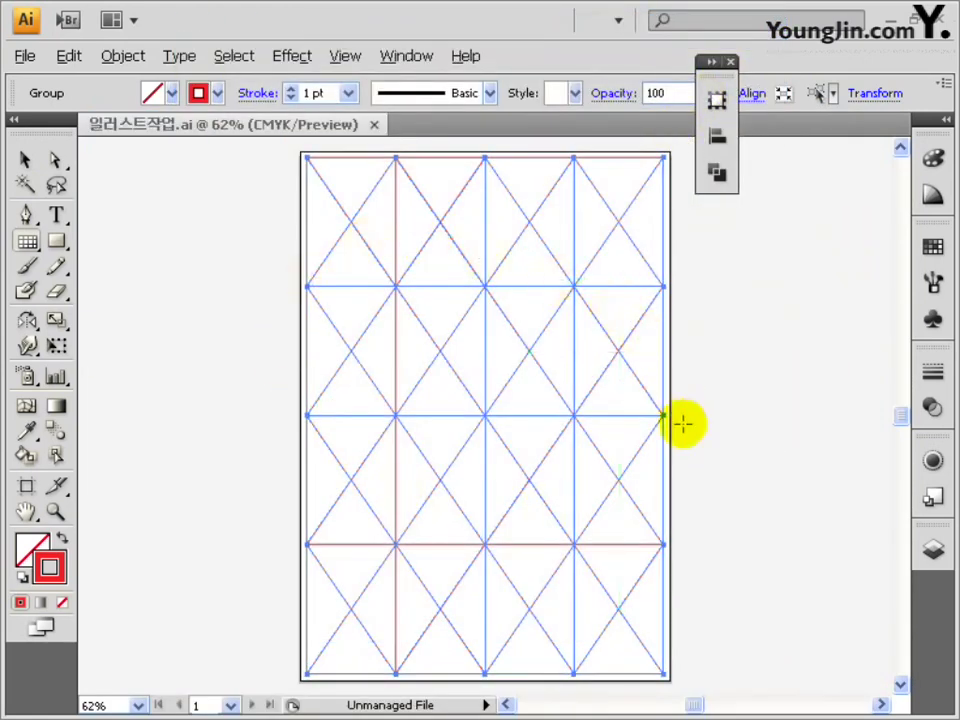
- Lock the layer holding the red guide lines and add a new layer beneath it
click(945, 120)
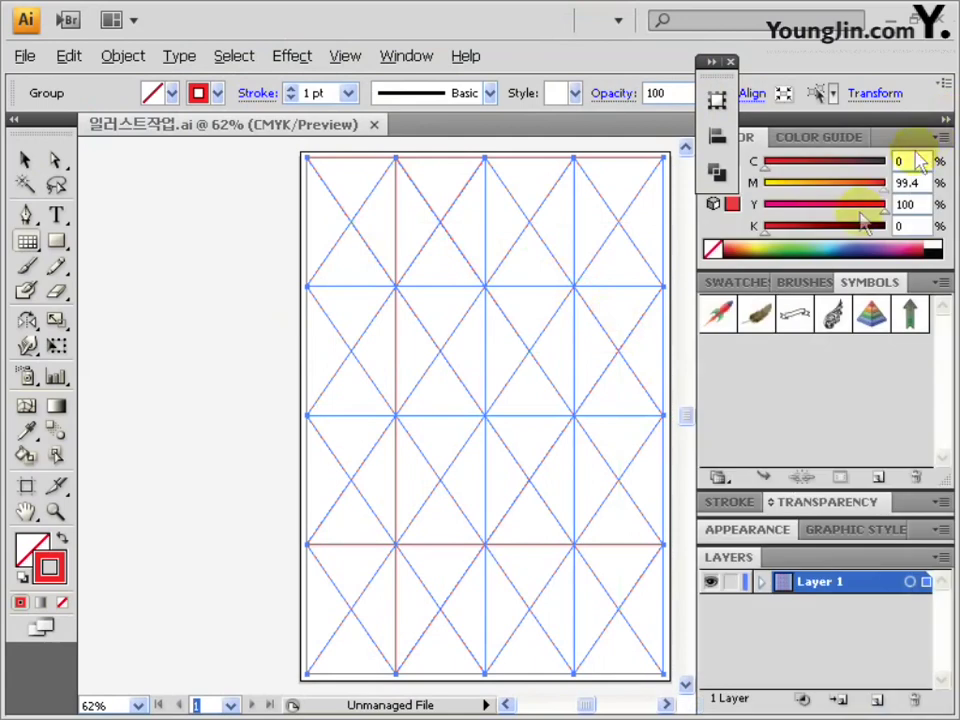
click(733, 582)
click(877, 701)
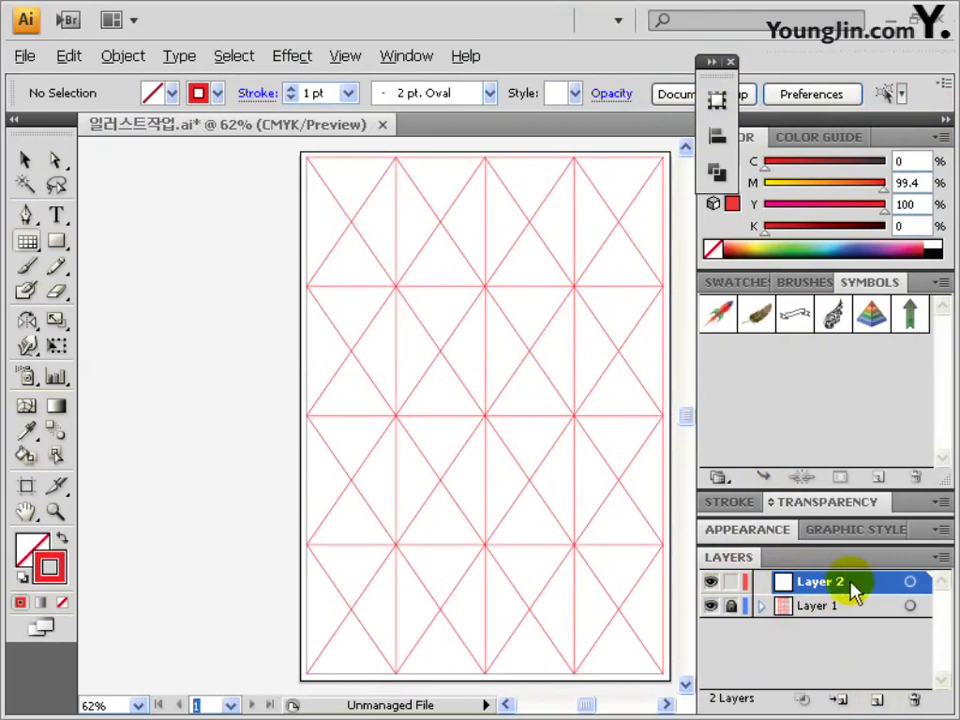
drag(855, 592, 836, 636)
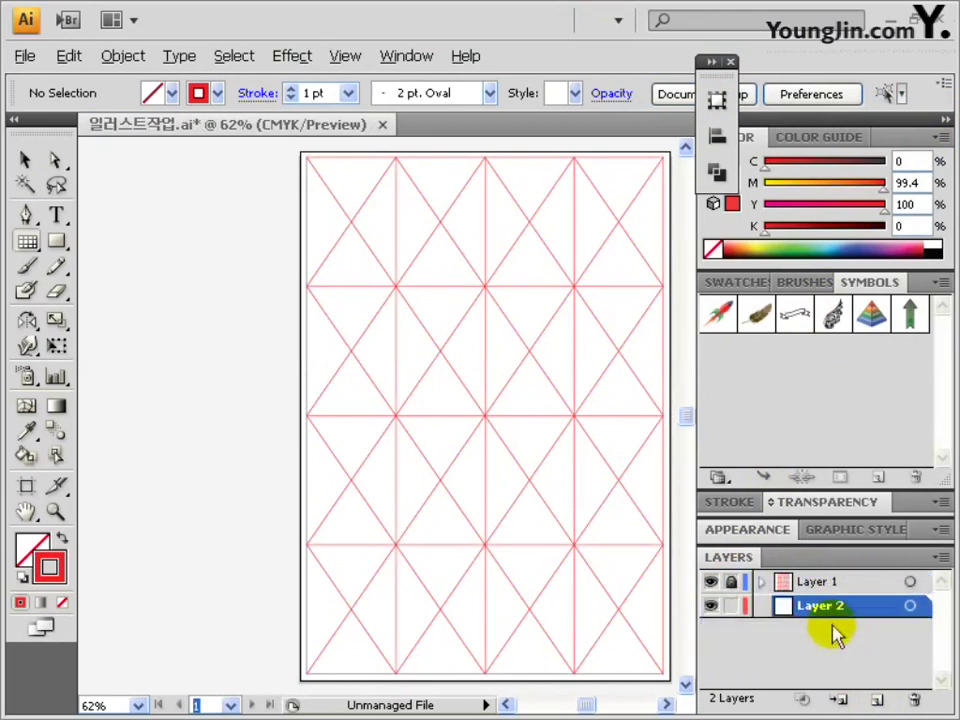
- Rename the new lower layer as 도형
double_click(818, 612)
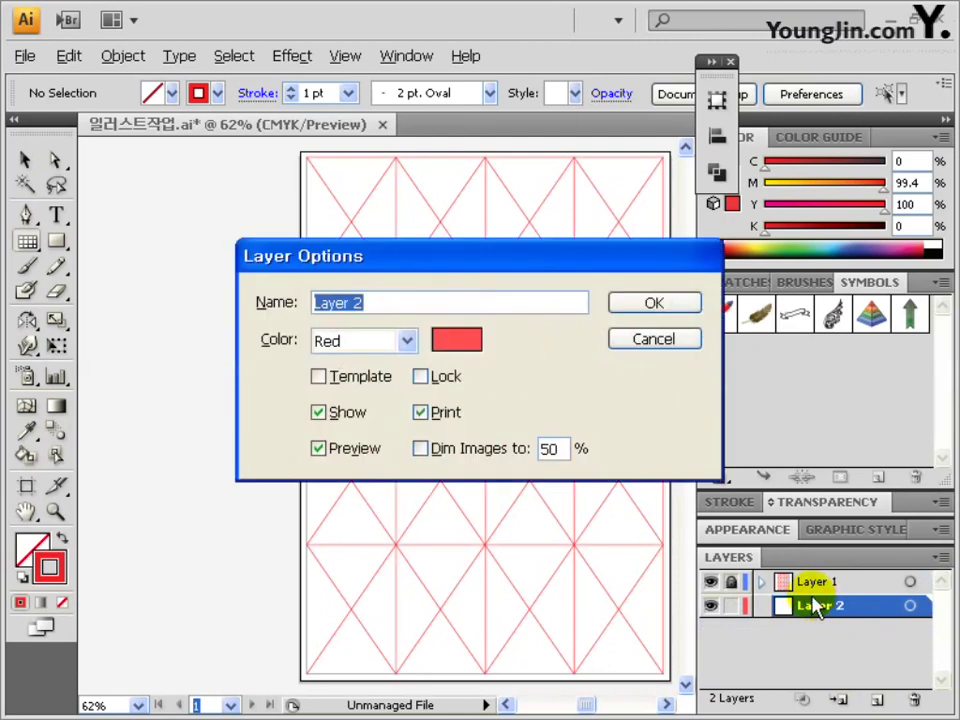
text(도형)
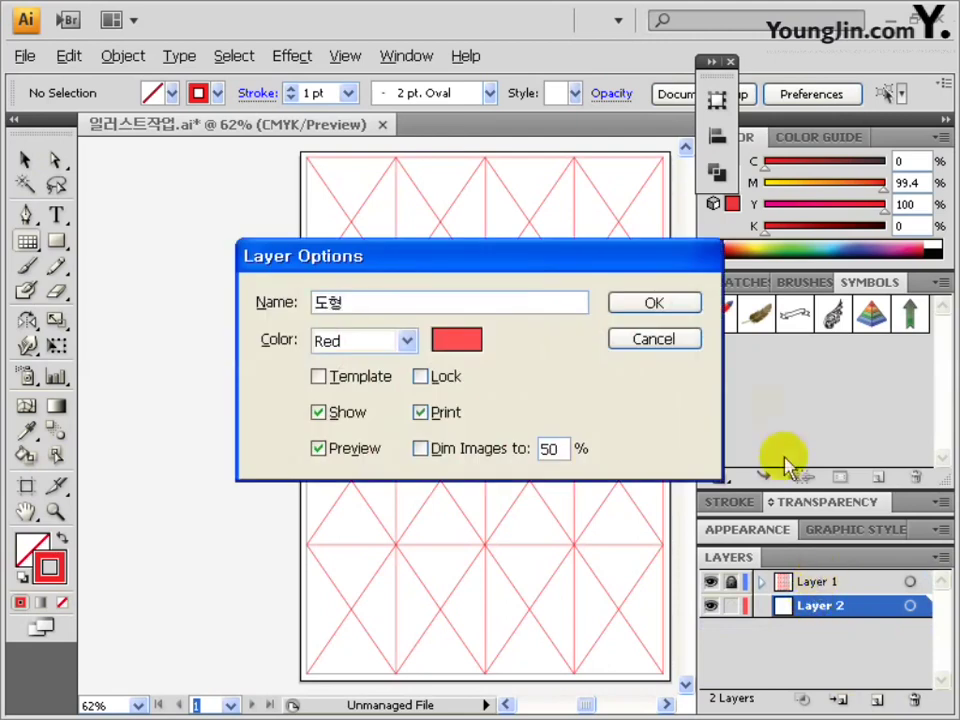
click(652, 304)
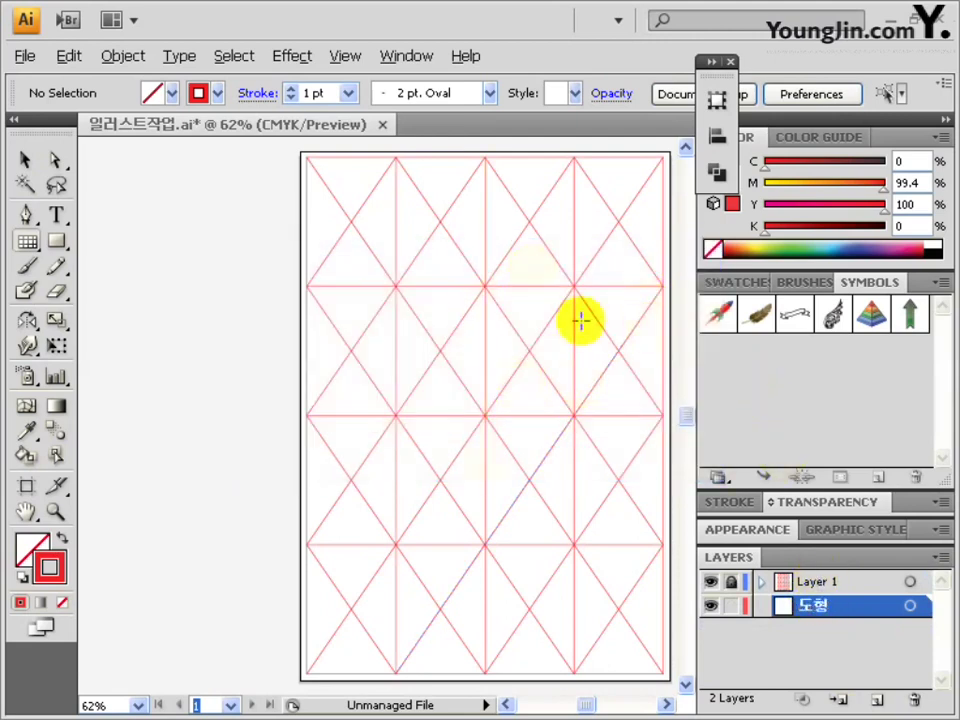
- Draw a 200 × 200 mm rectangular grid beside the artboard with 4 horizontal and 4 vertical dividers
click(27, 243)
drag(602, 349, 193, 343)
click(322, 305)
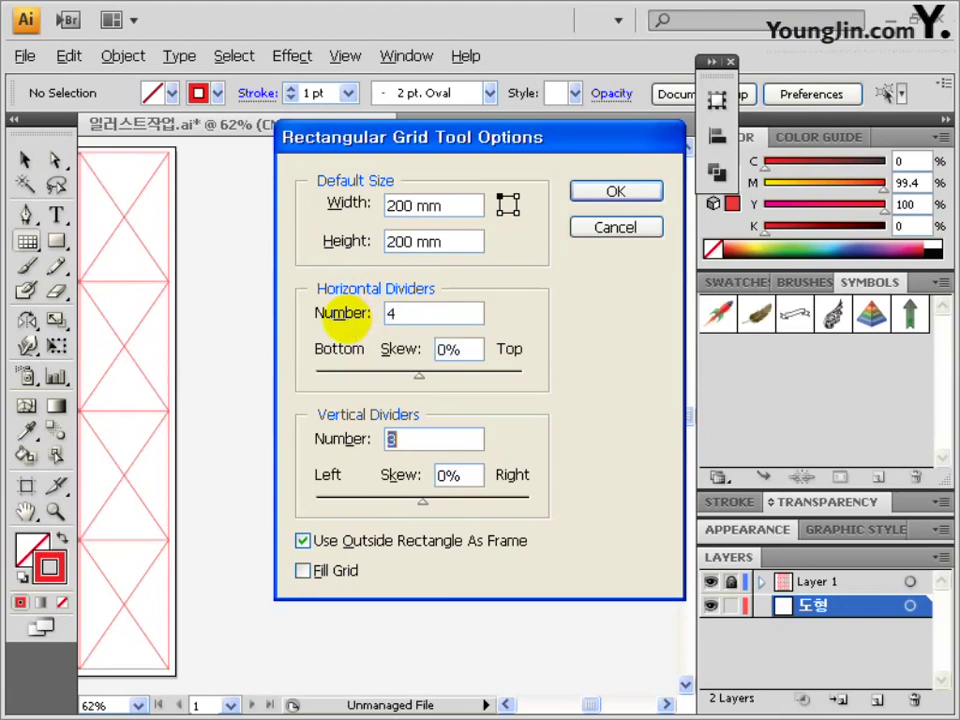
click(594, 197)
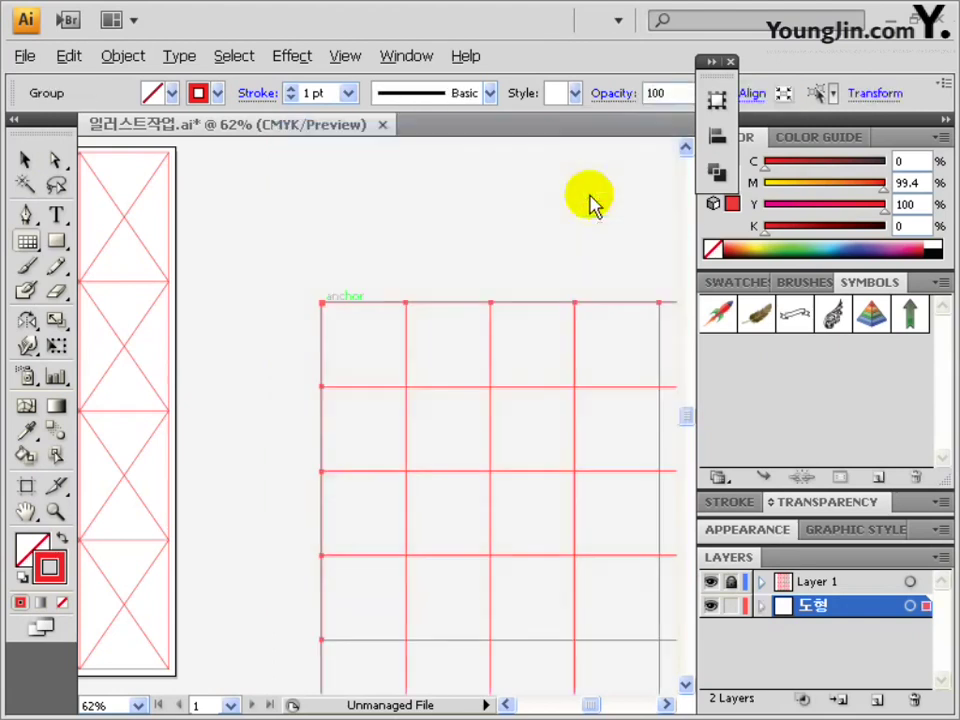
drag(562, 386, 399, 261)
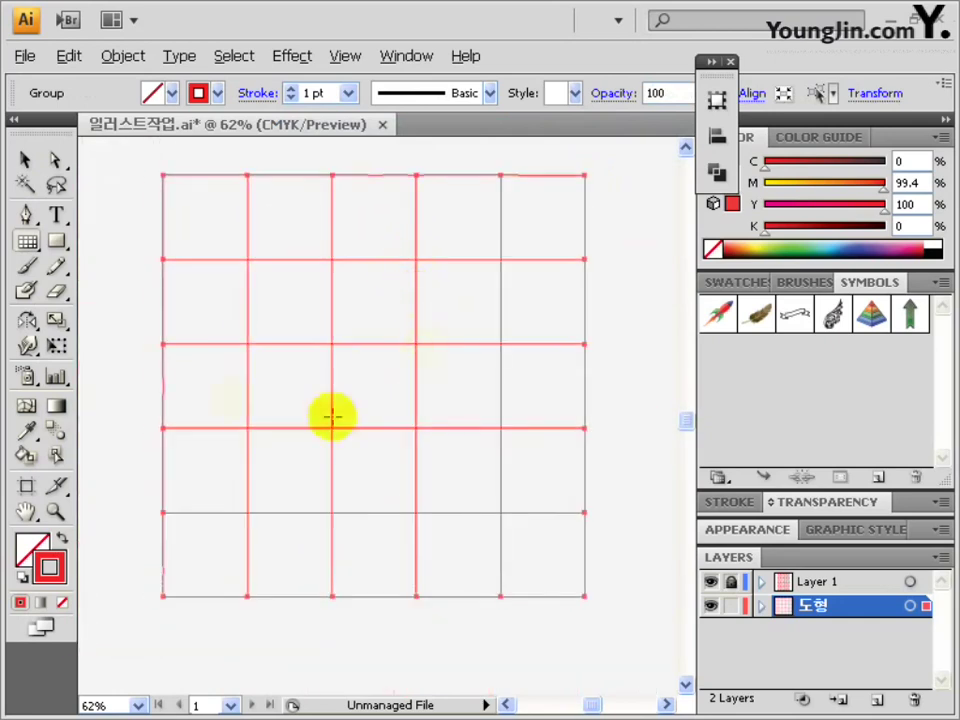
mouse_move(336, 358)
mouse_down()
mouse_move(321, 354)
mouse_move(331, 375)
mouse_up()
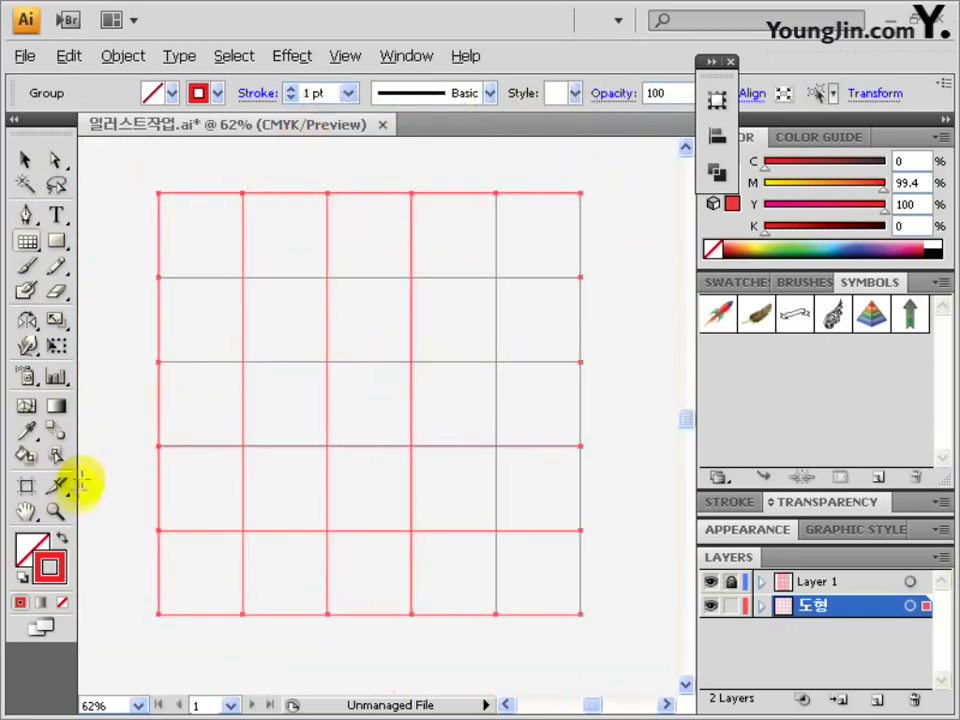
- Fill the new square grid with white
click(44, 553)
double_click(40, 555)
mouse_move(231, 315)
mouse_down()
mouse_move(266, 354)
mouse_move(156, 204)
mouse_up()
click(710, 232)
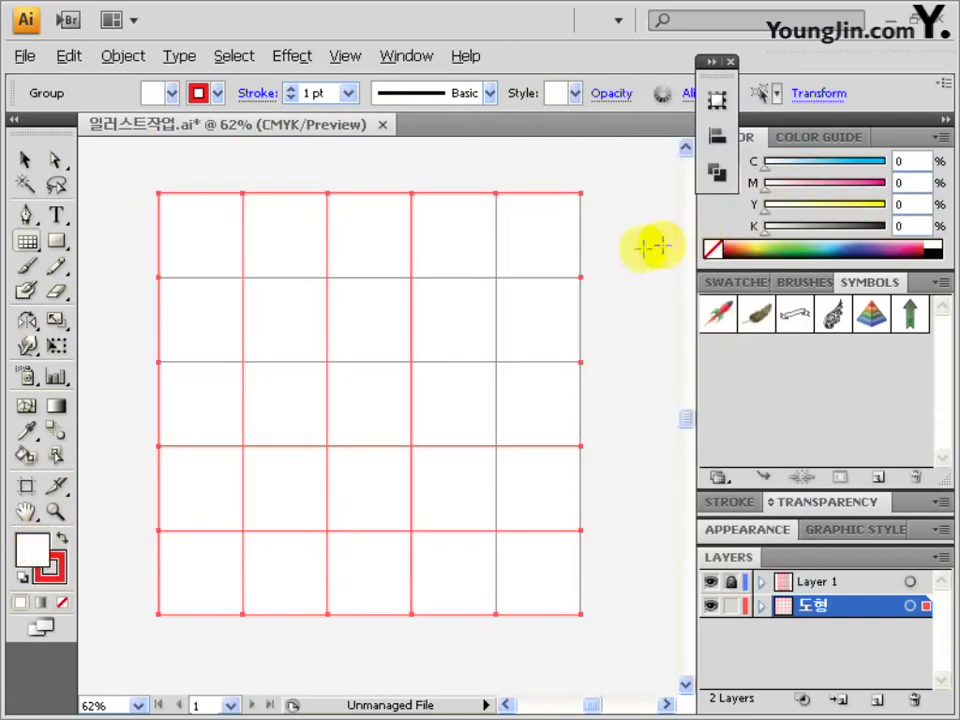
- Split the white grid into separate squares with the Pathfinder Divide operation
click(716, 92)
click(850, 79)
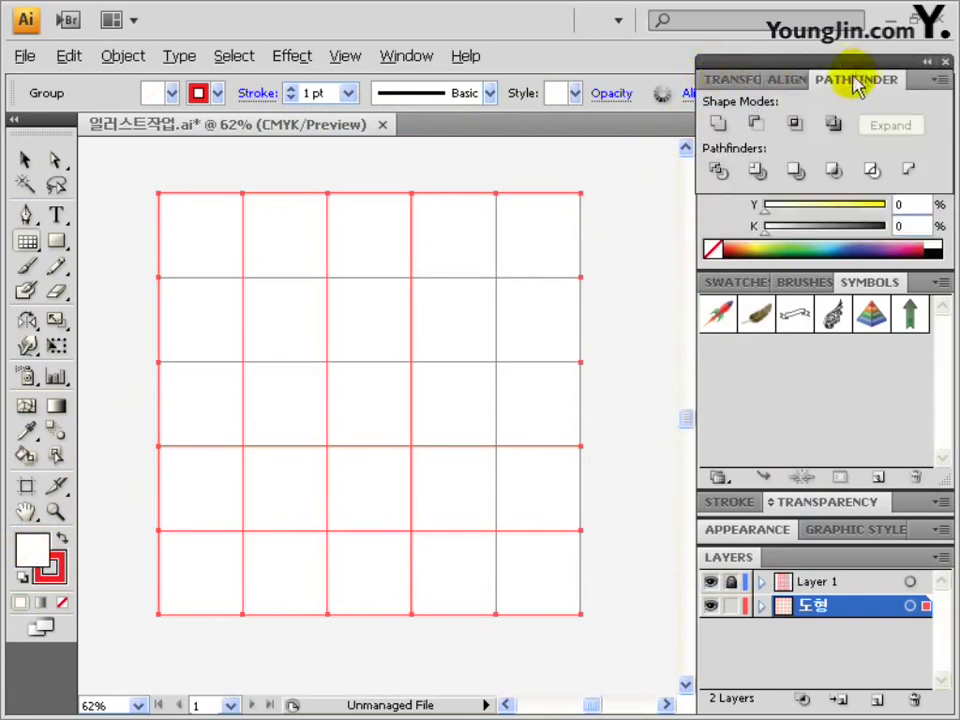
click(718, 171)
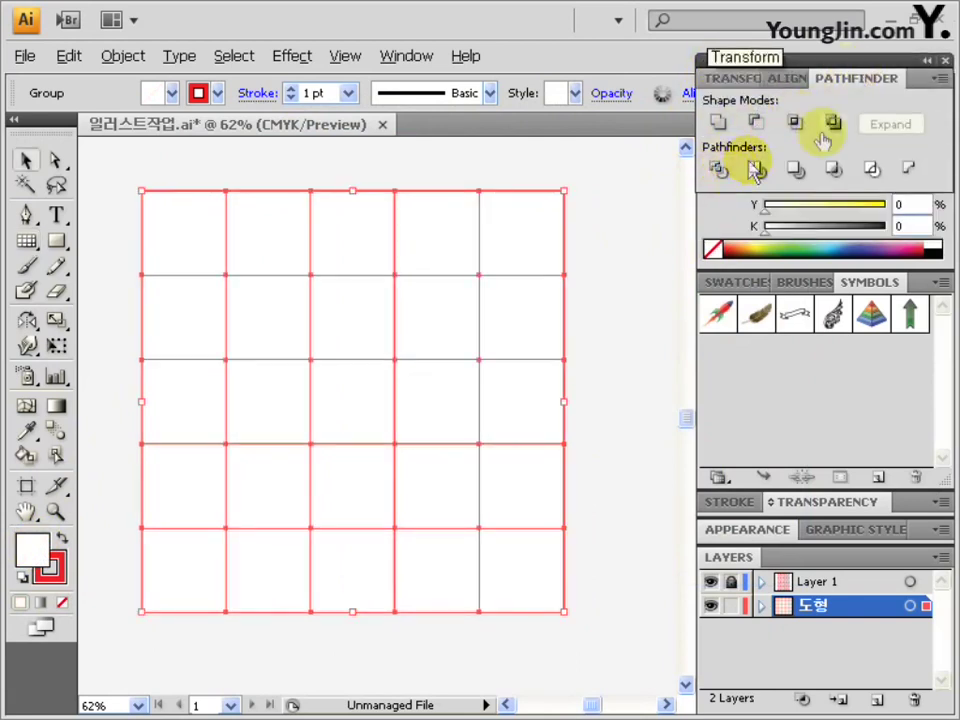
click(927, 60)
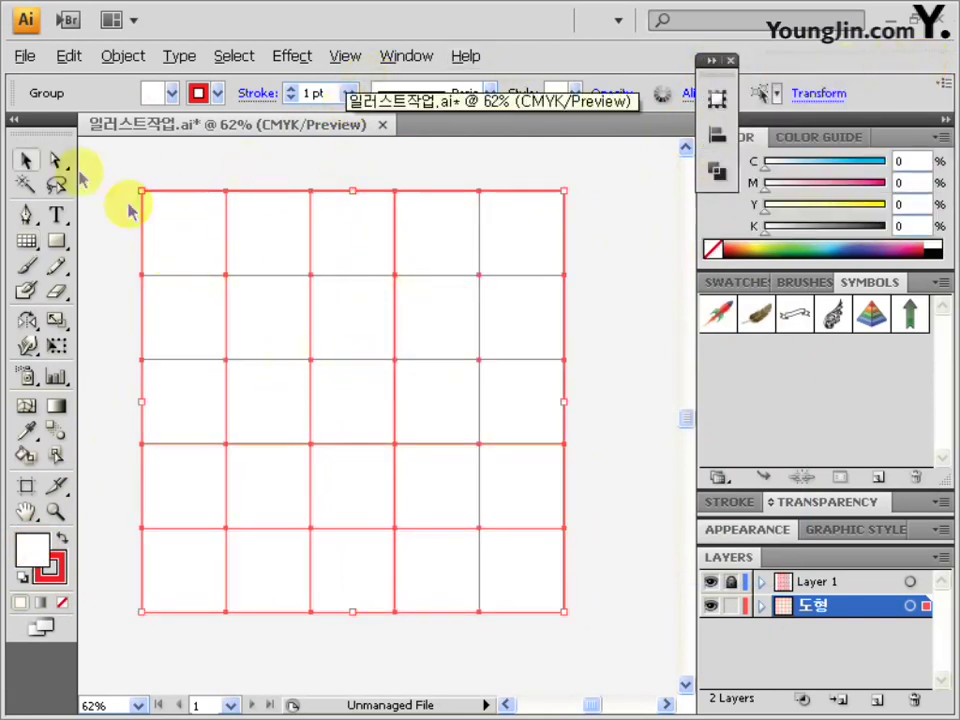
- Select alternate squares of the grid in a checkerboard pattern and fill them with yellow, M 20 and Y 100
click(56, 159)
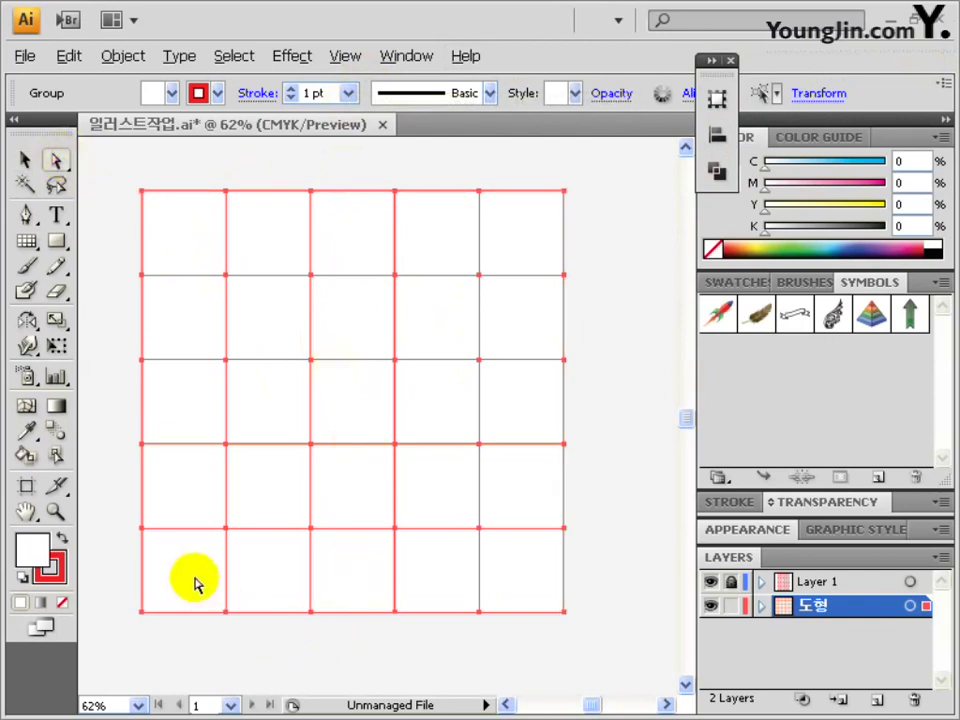
mouse_move(195, 636)
mouse_down()
mouse_move(197, 489)
mouse_move(283, 497)
mouse_move(222, 308)
mouse_move(349, 394)
mouse_move(499, 555)
mouse_move(364, 257)
mouse_move(524, 400)
mouse_move(521, 266)
mouse_move(553, 321)
mouse_up()
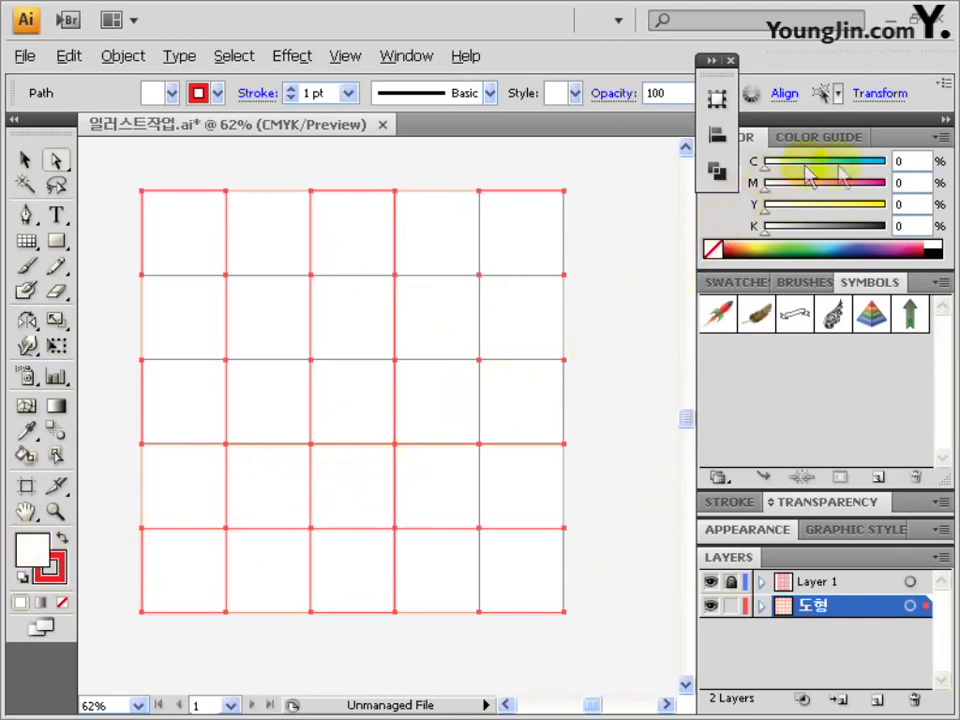
click(911, 162)
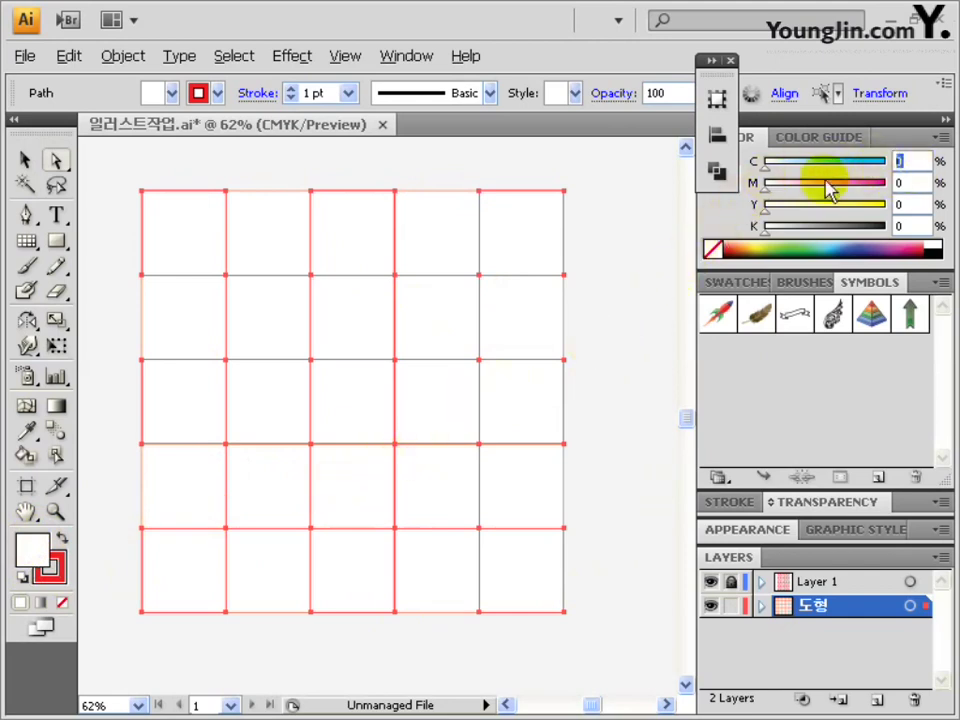
click(905, 183)
text(20)
key(Tab)
text(1)
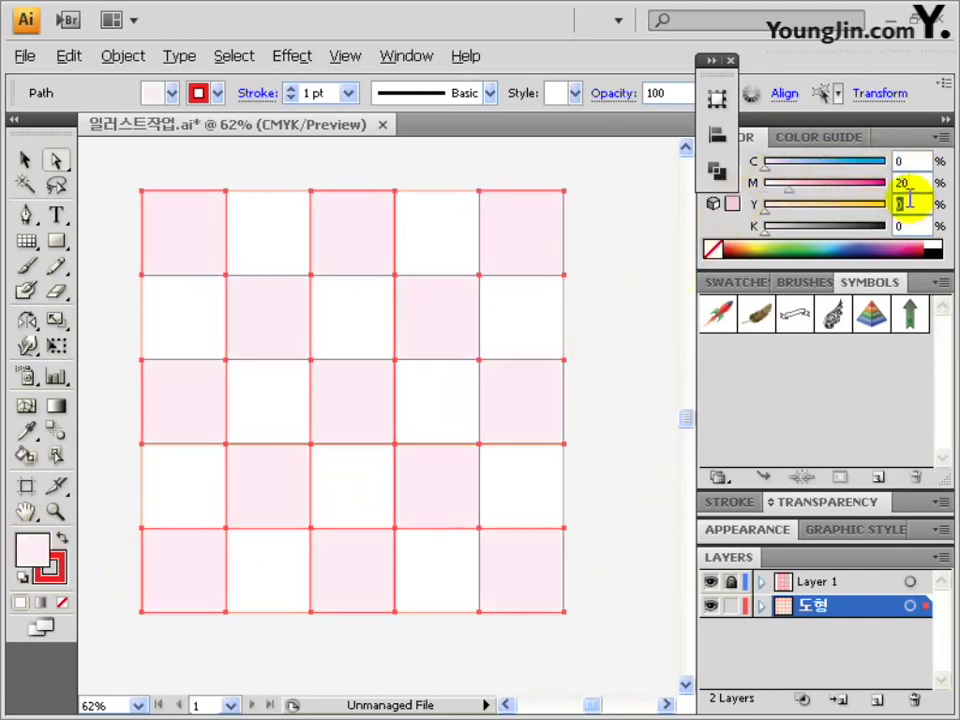
key(Tab)
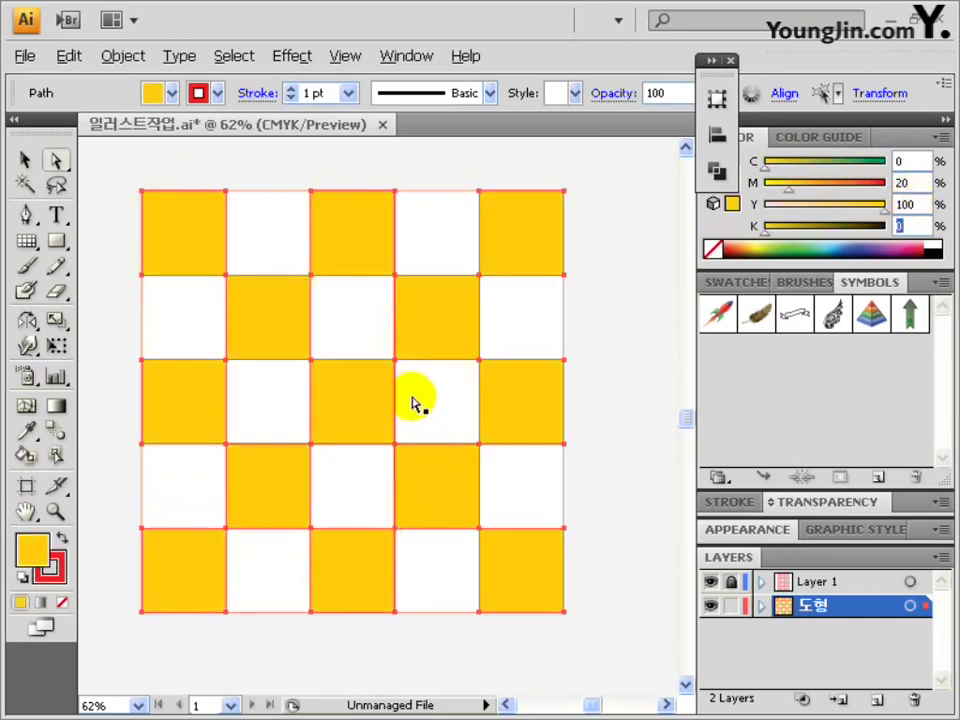
- Remove the stroke from the whole yellow and white checkerboard
click(26, 160)
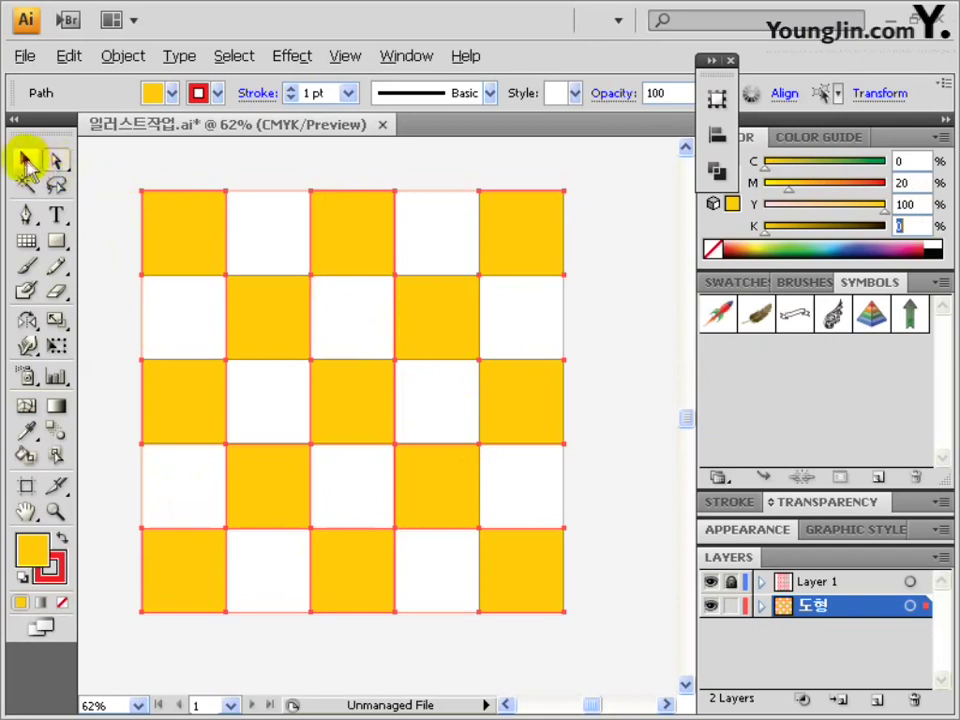
drag(113, 170, 587, 636)
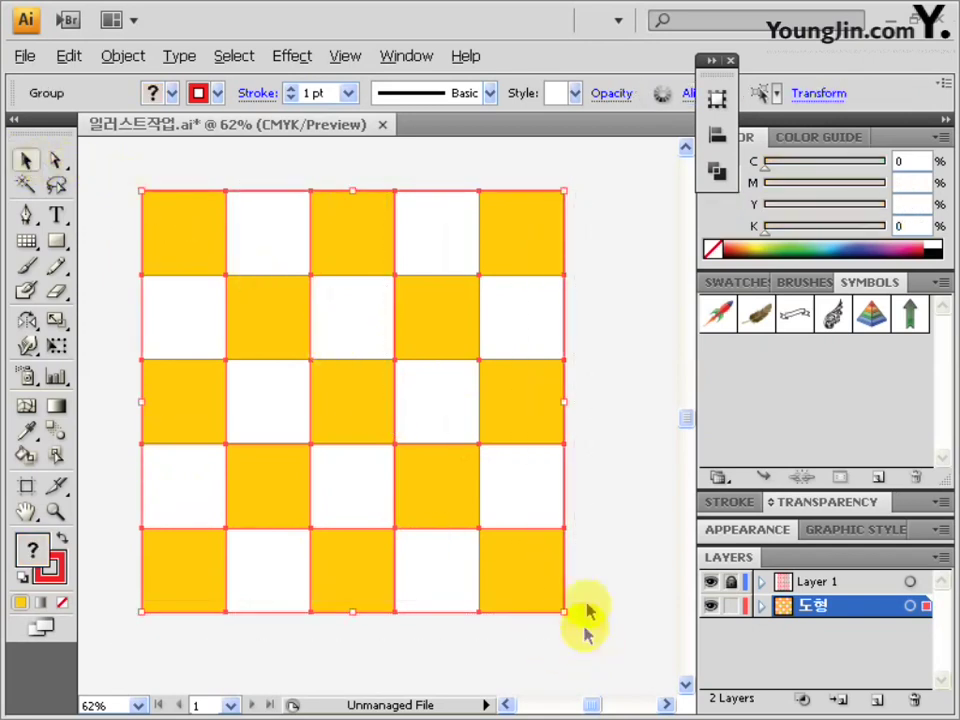
click(56, 566)
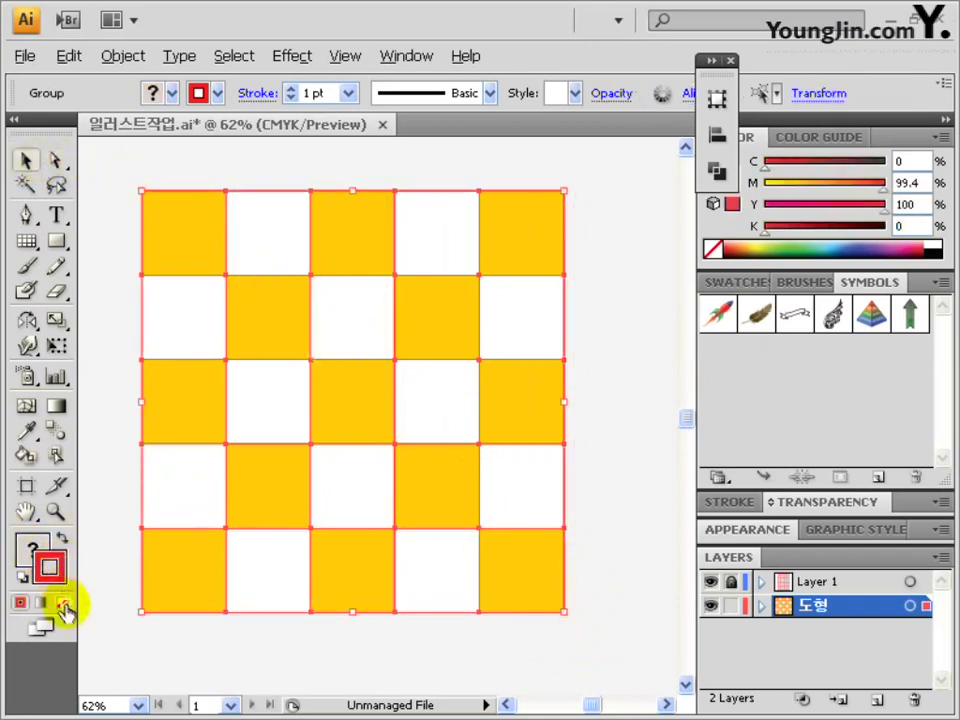
click(62, 602)
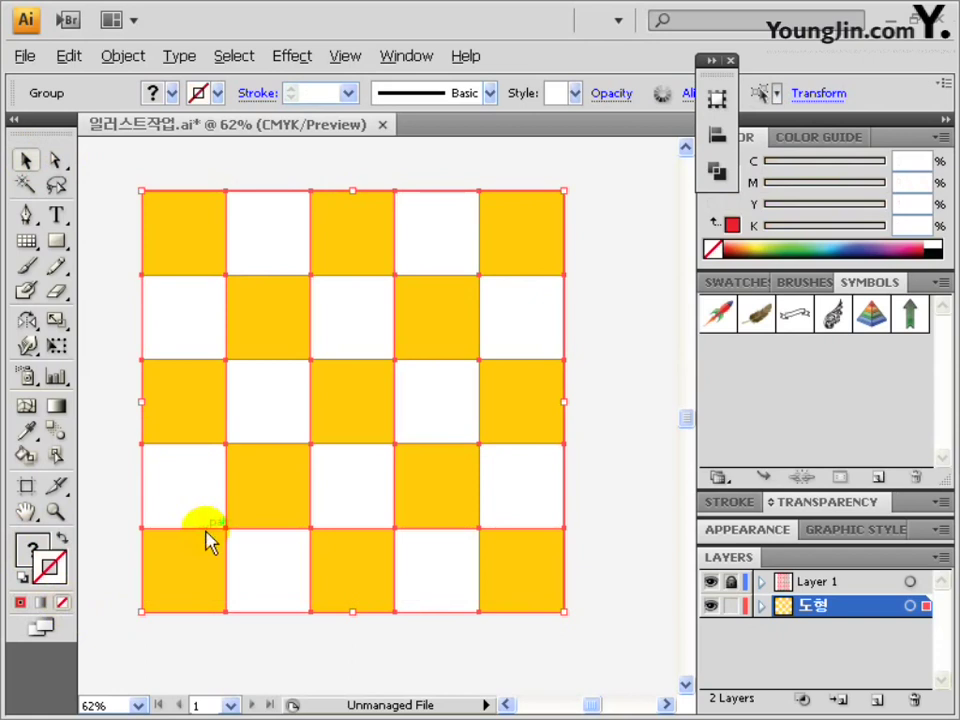
- Apply a Make with Warp envelope to the checkerboard using the horizontal Flag style with a bend of -10%
click(123, 57)
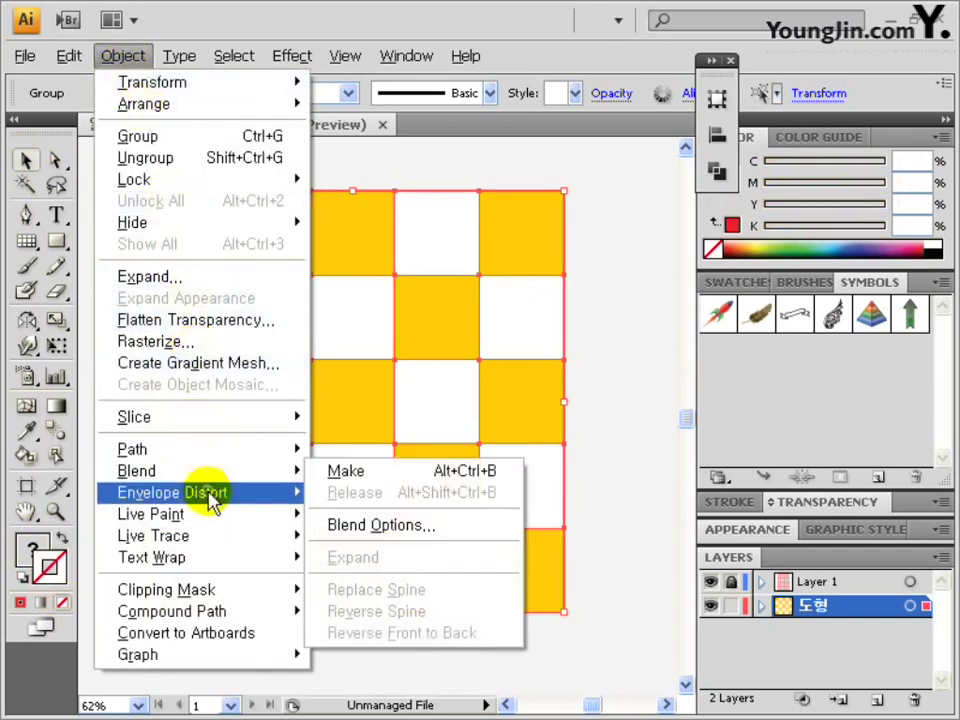
mouse_move(250, 494)
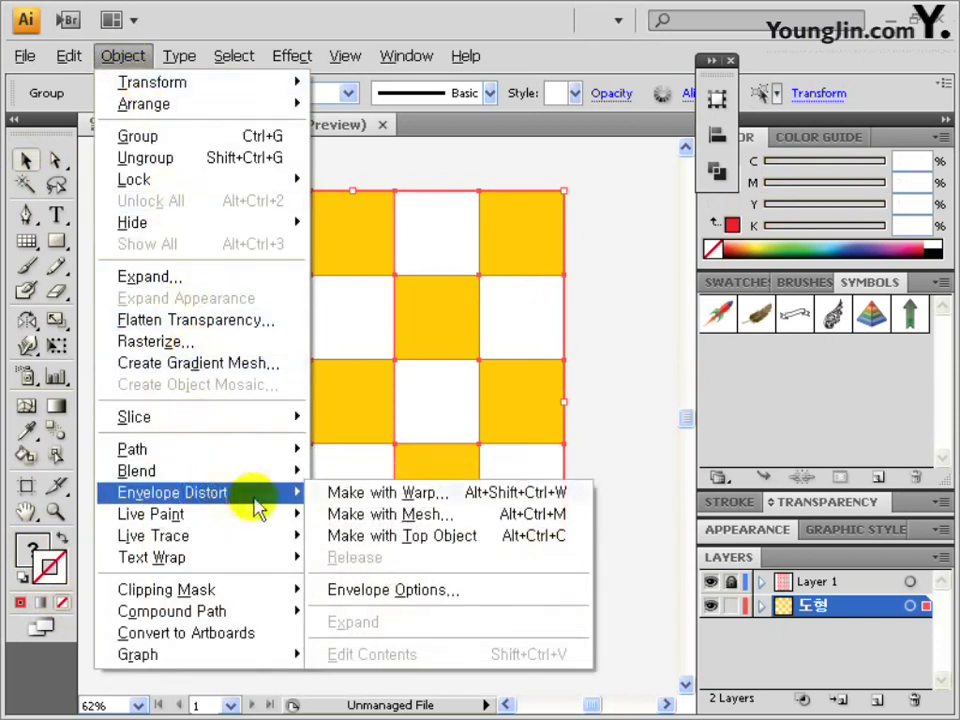
click(435, 495)
click(490, 257)
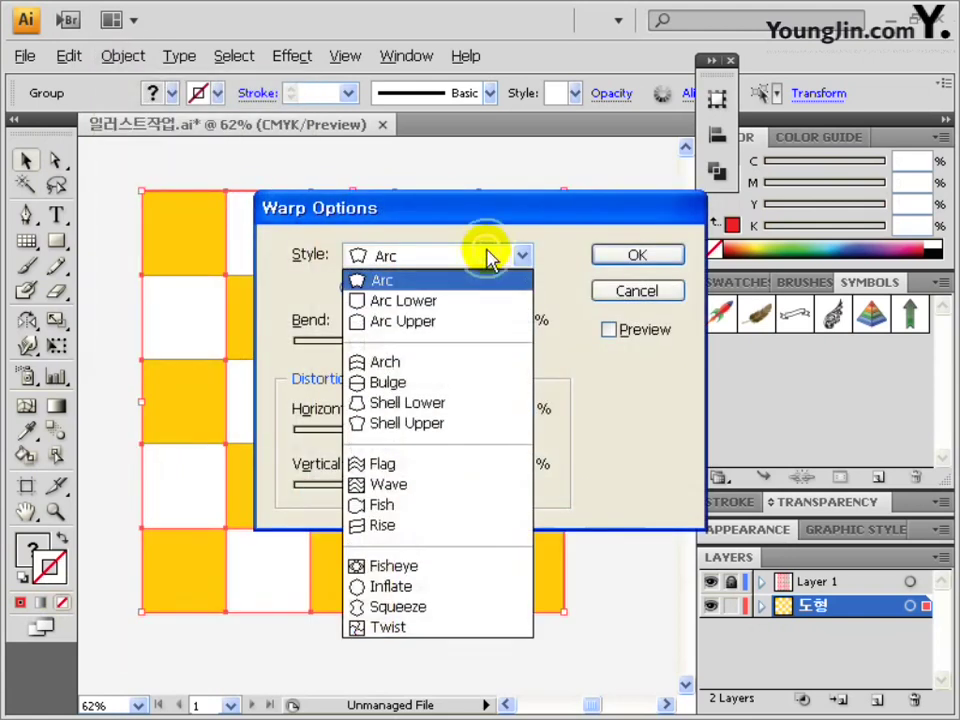
click(444, 466)
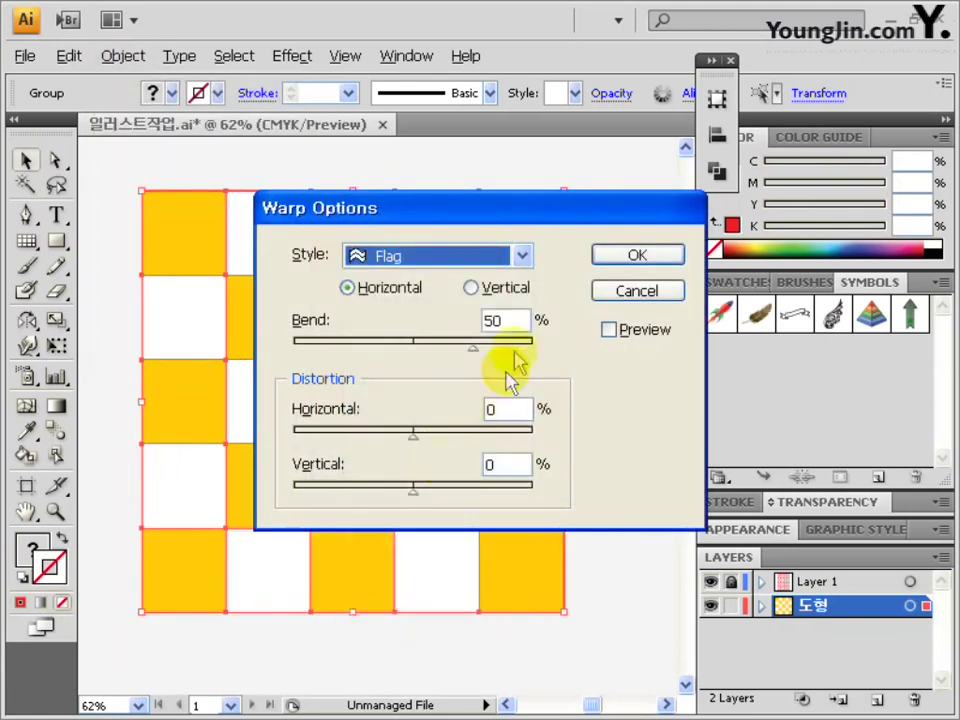
double_click(512, 320)
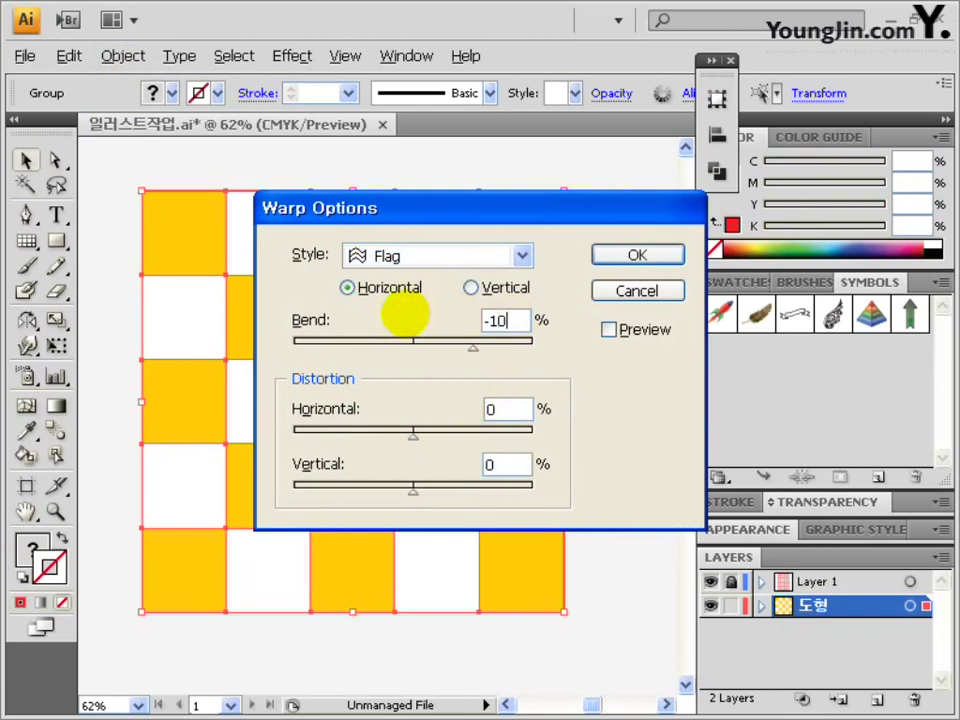
click(615, 257)
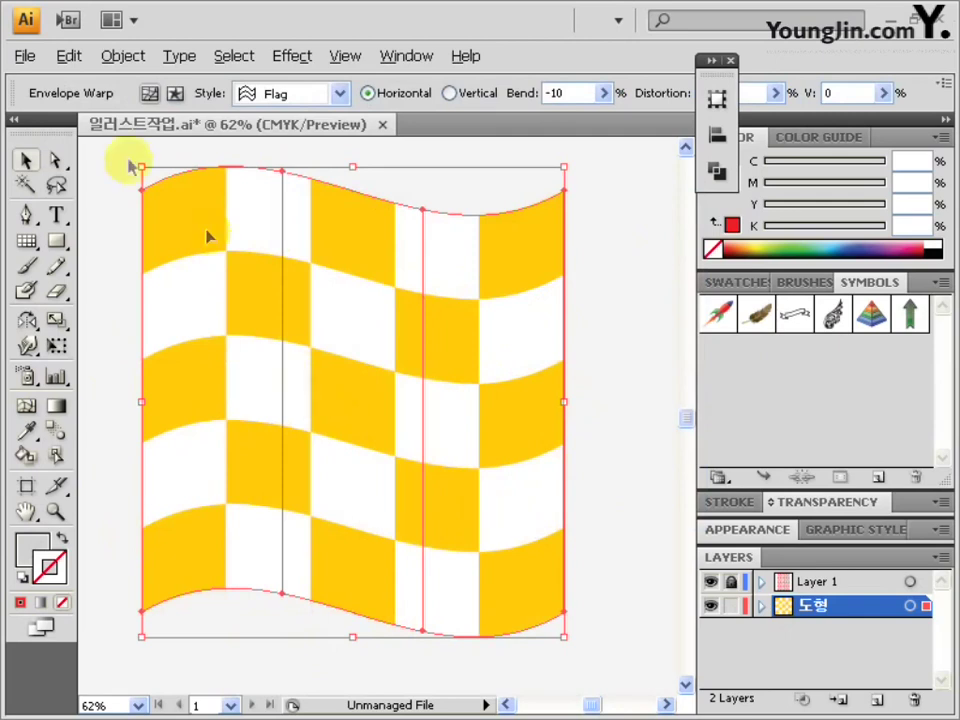
- Reset the checkerboard's envelope with a mesh of 3 rows and 3 columns, maintaining the envelope shape
click(110, 55)
mouse_move(278, 494)
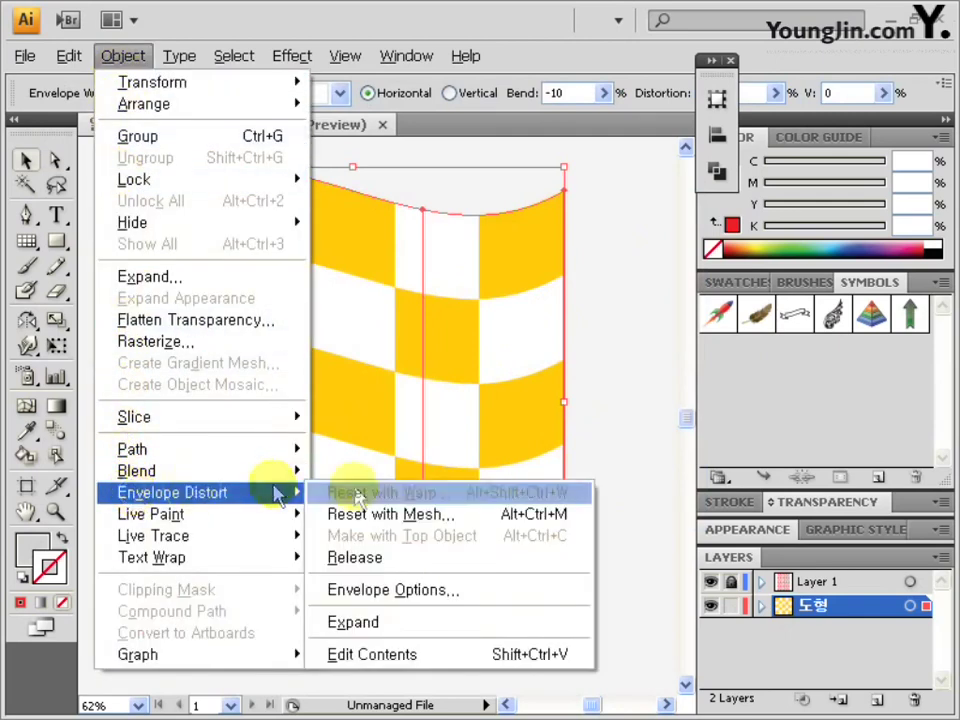
click(375, 514)
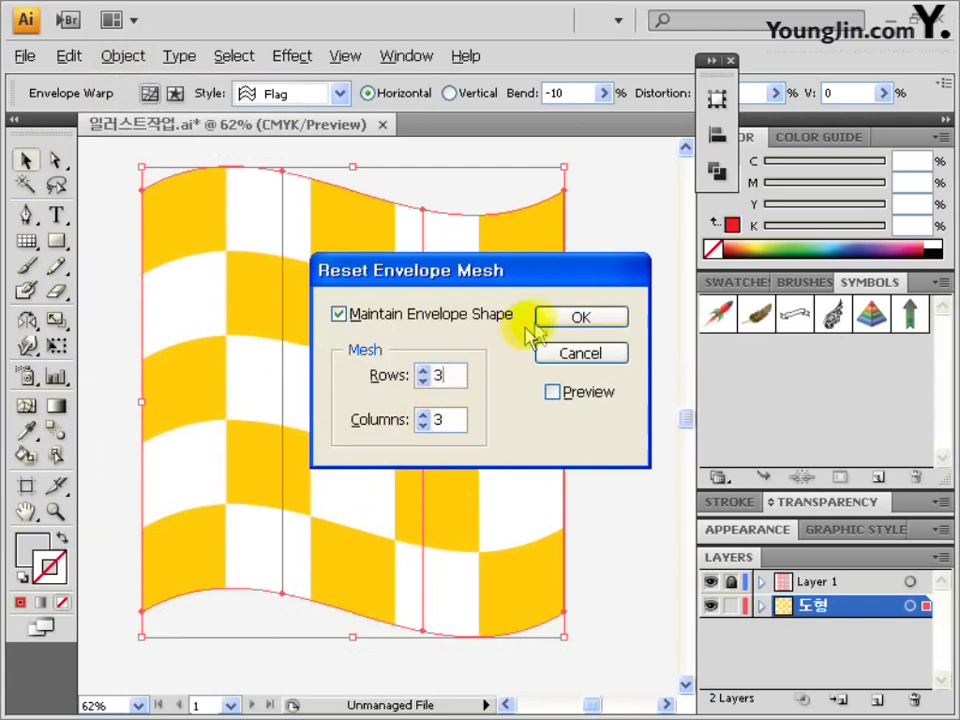
click(573, 320)
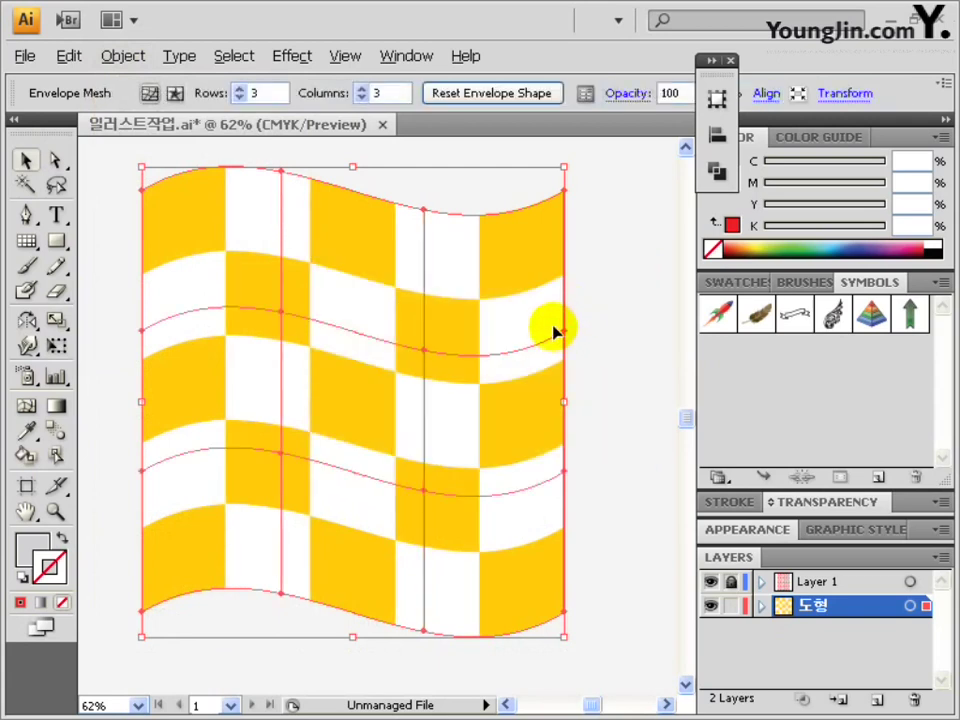
- Shift the envelope's upper inner row of mesh points to the left and its lower inner row right and slightly up
click(55, 160)
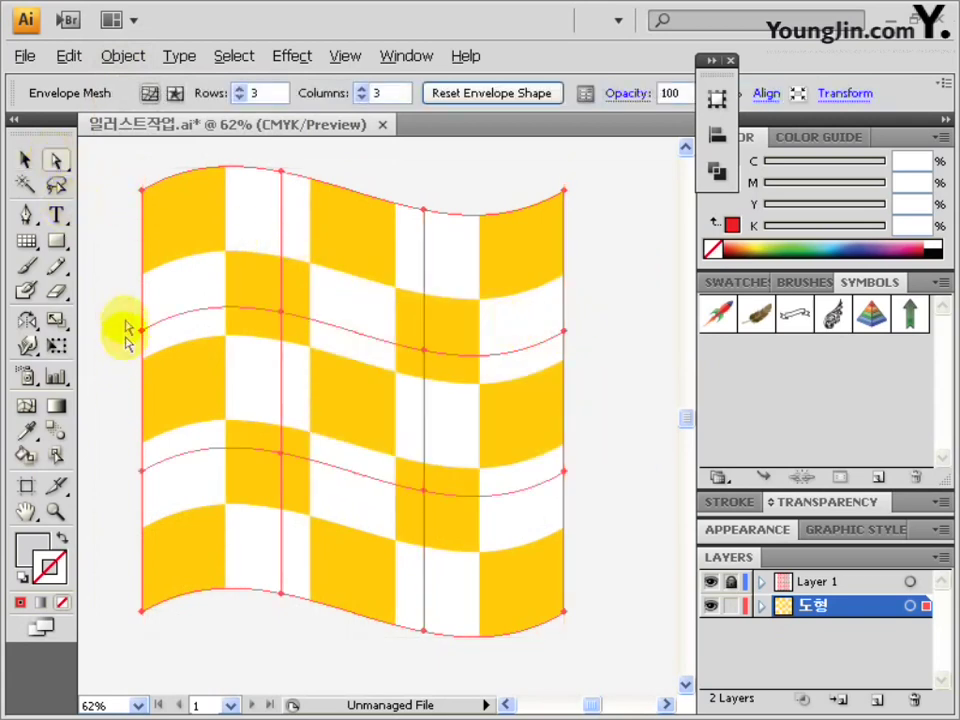
drag(121, 279, 585, 386)
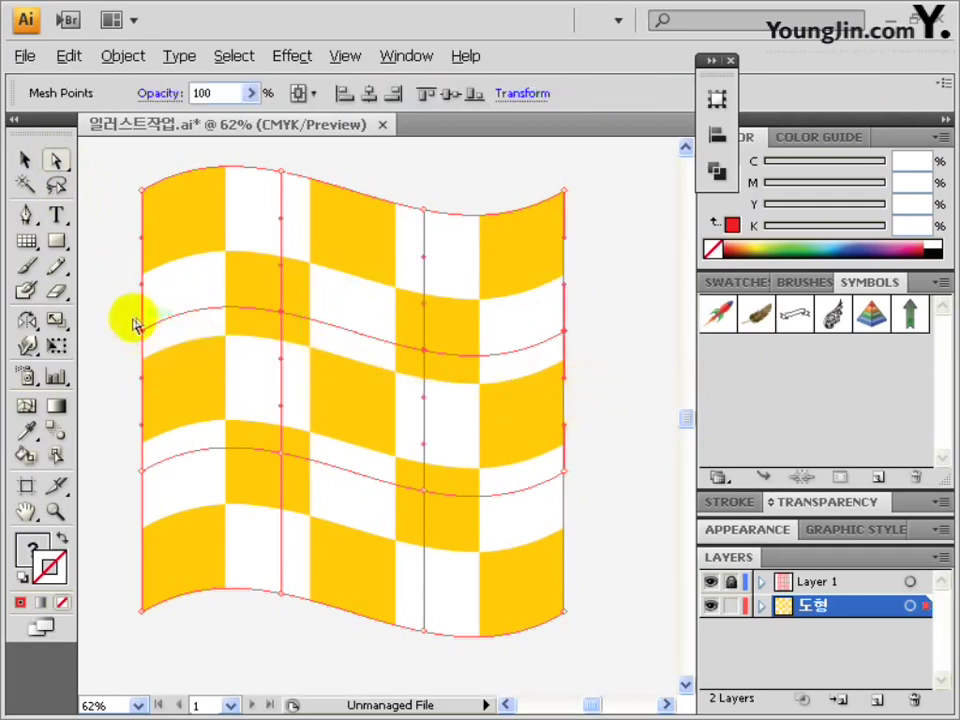
drag(139, 336, 105, 331)
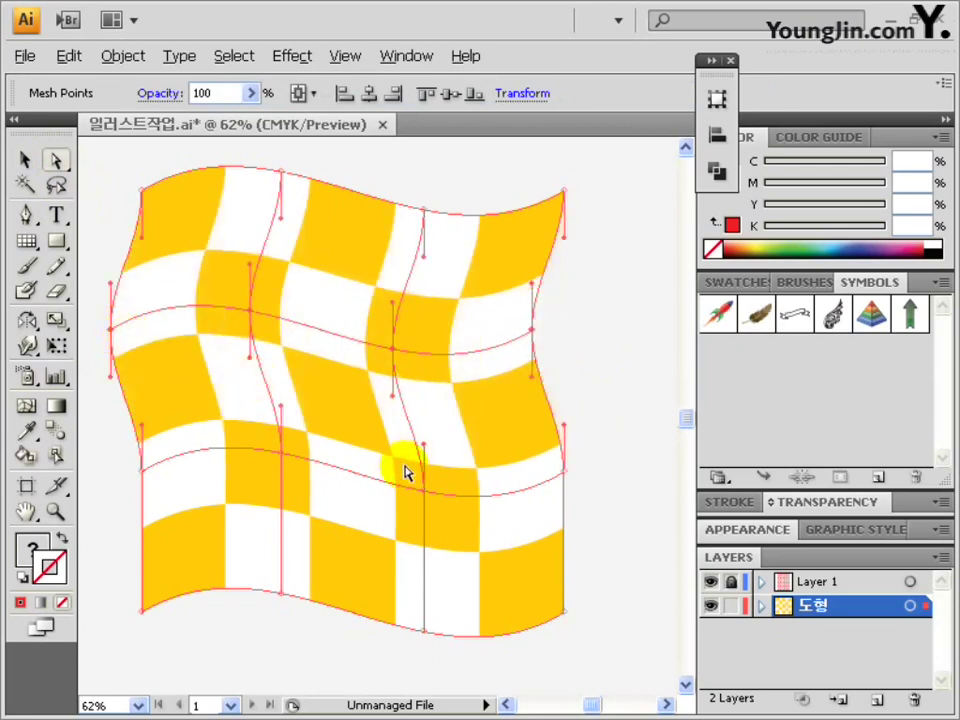
drag(110, 431, 590, 516)
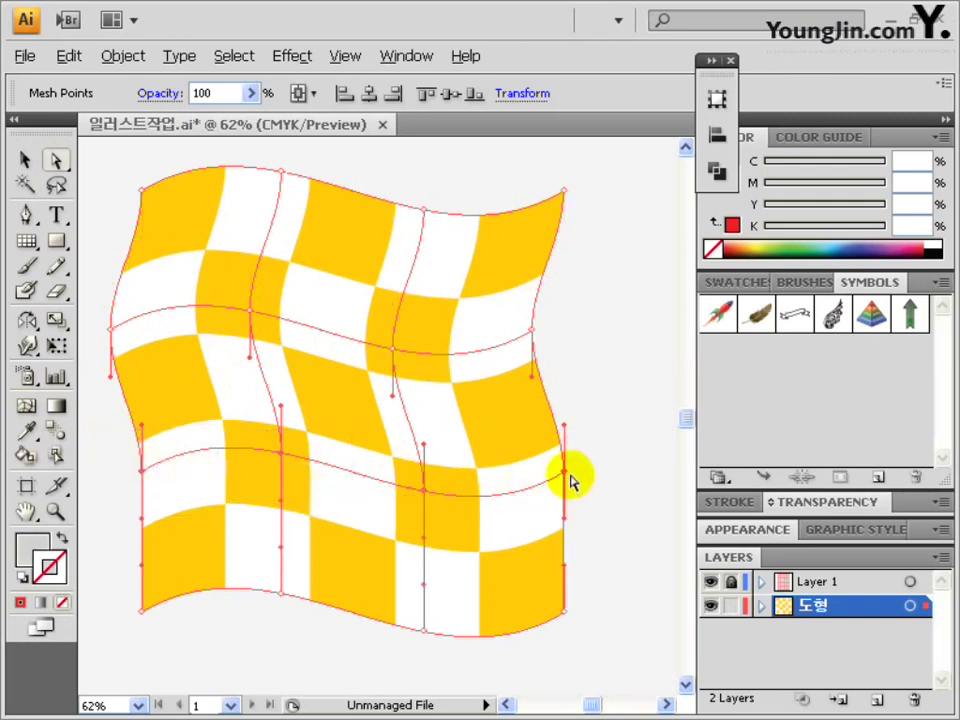
drag(567, 475, 583, 457)
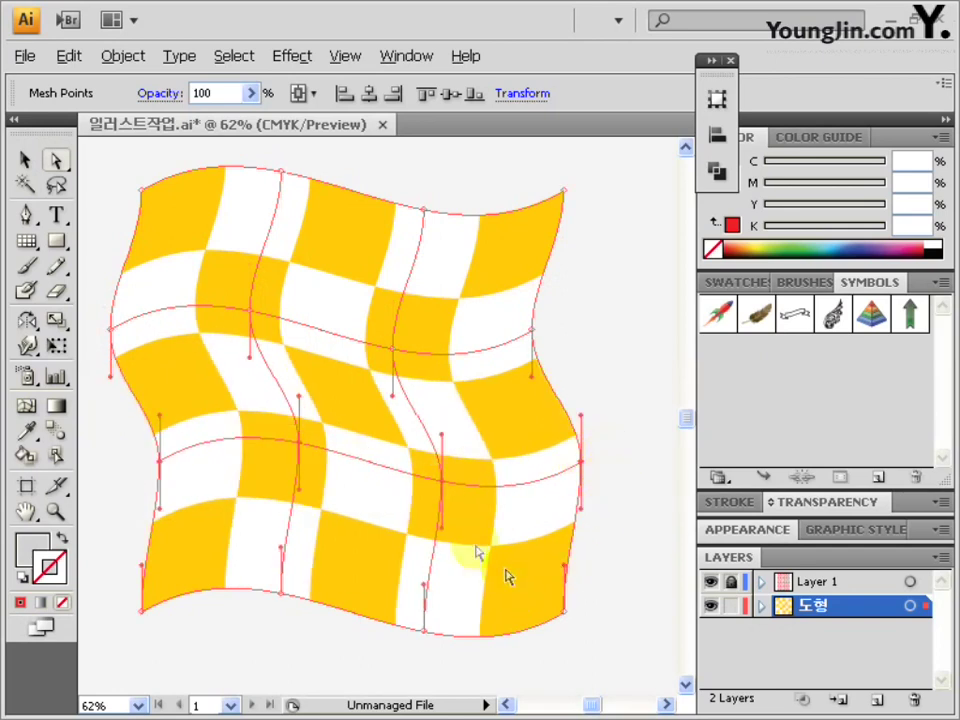
- Raise the two right-hand interior mesh points of the envelope slightly to refine the wave, and deselect the checkerboard
click(580, 503)
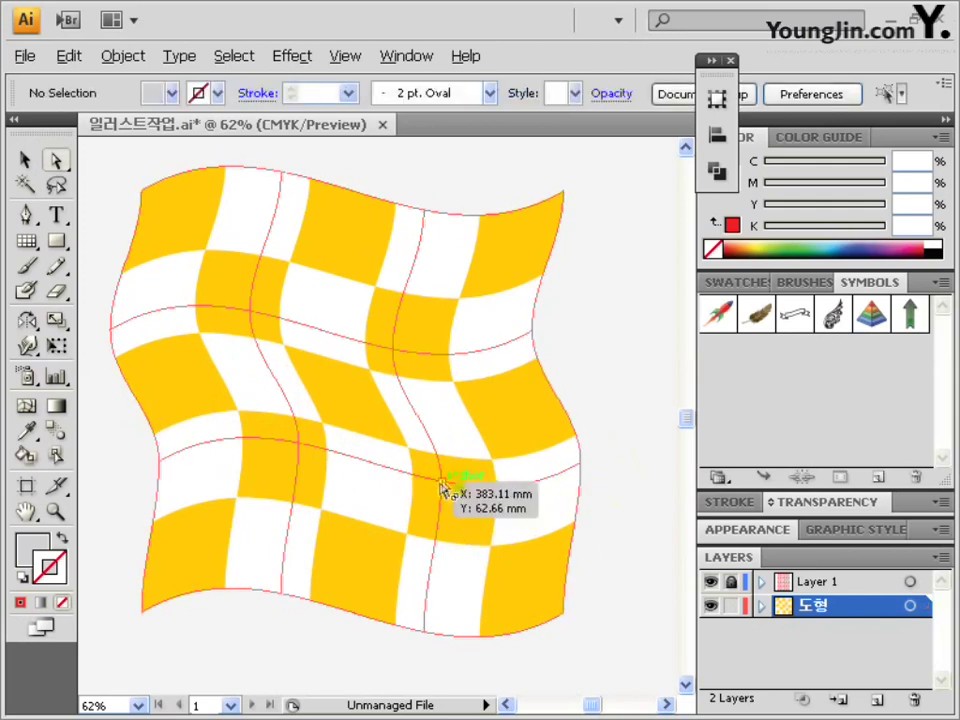
drag(447, 490, 446, 460)
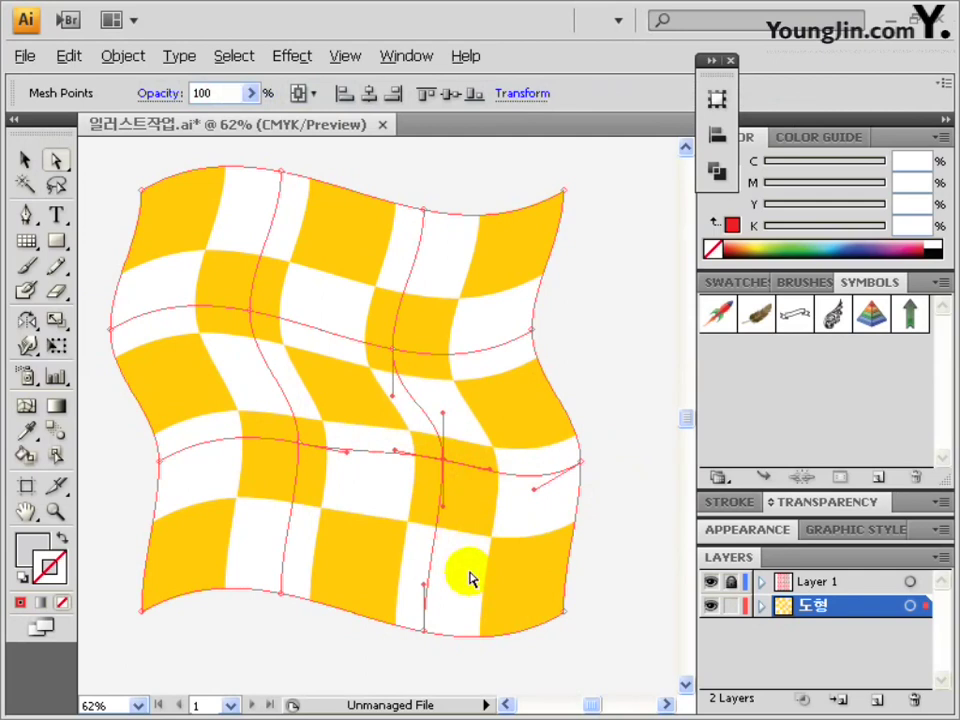
drag(395, 355, 398, 348)
click(583, 390)
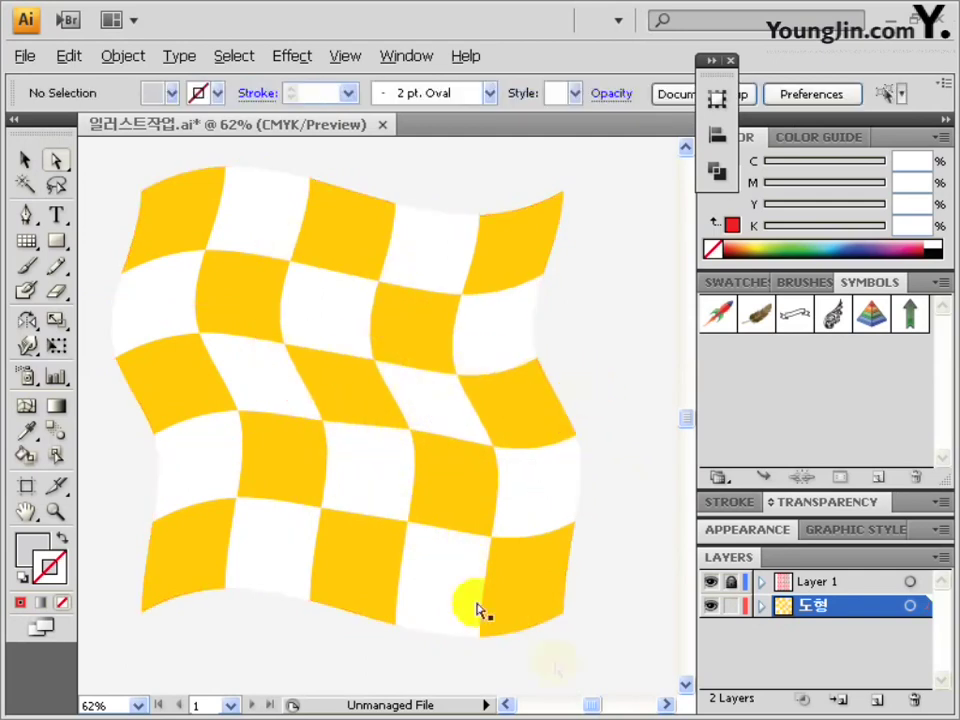
- Show the grid and turn on Snap to Grid in the empty area below the checkerboard
key(space)
drag(574, 639, 518, 356)
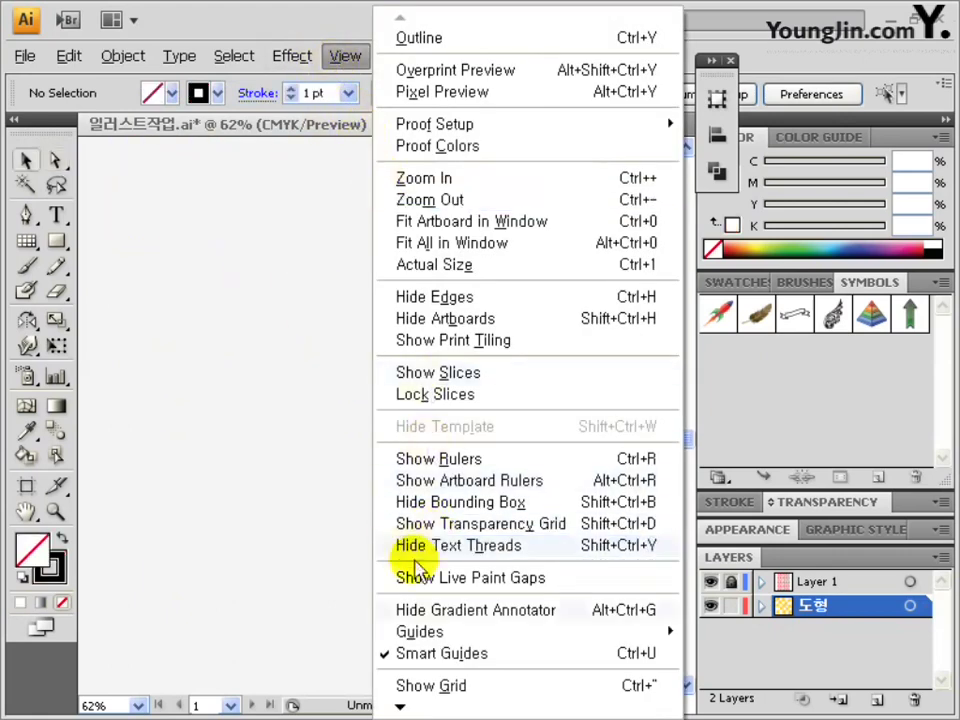
click(430, 686)
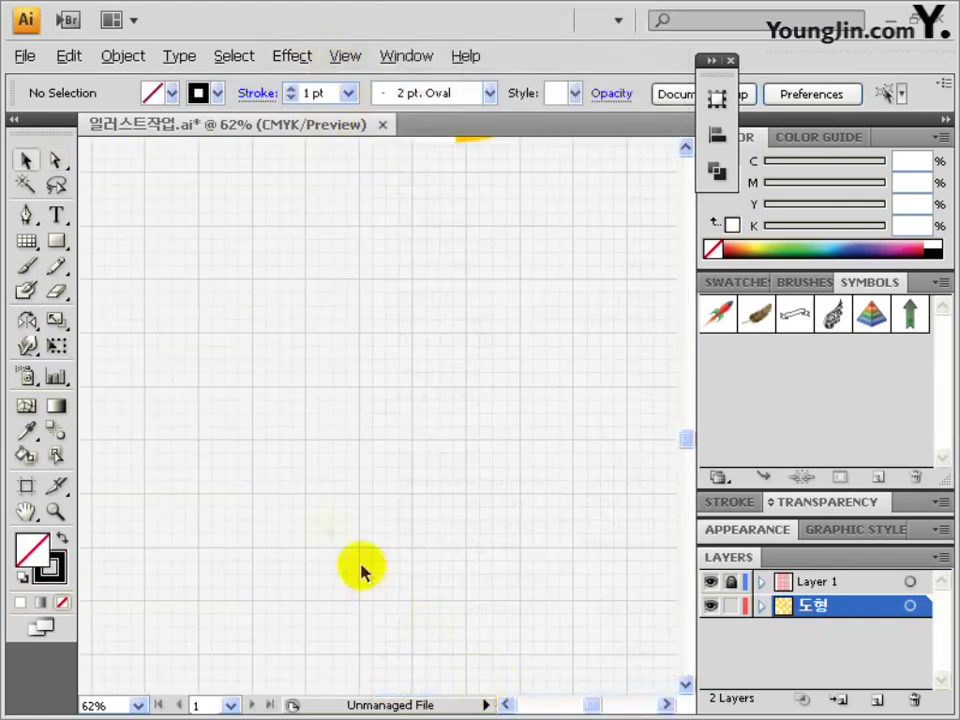
click(345, 58)
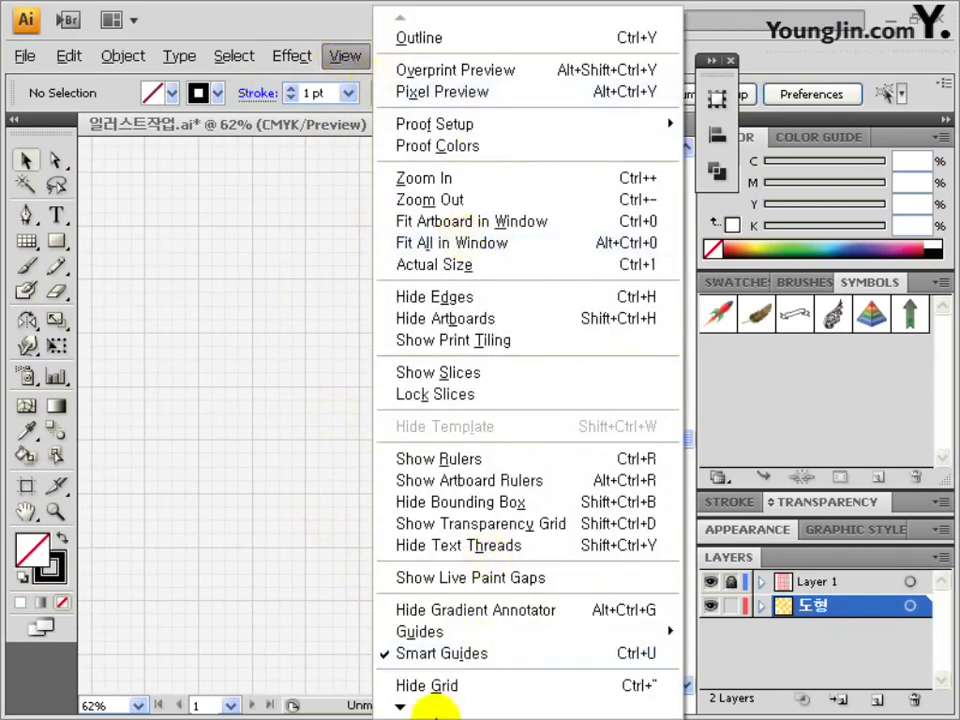
mouse_move(400, 707)
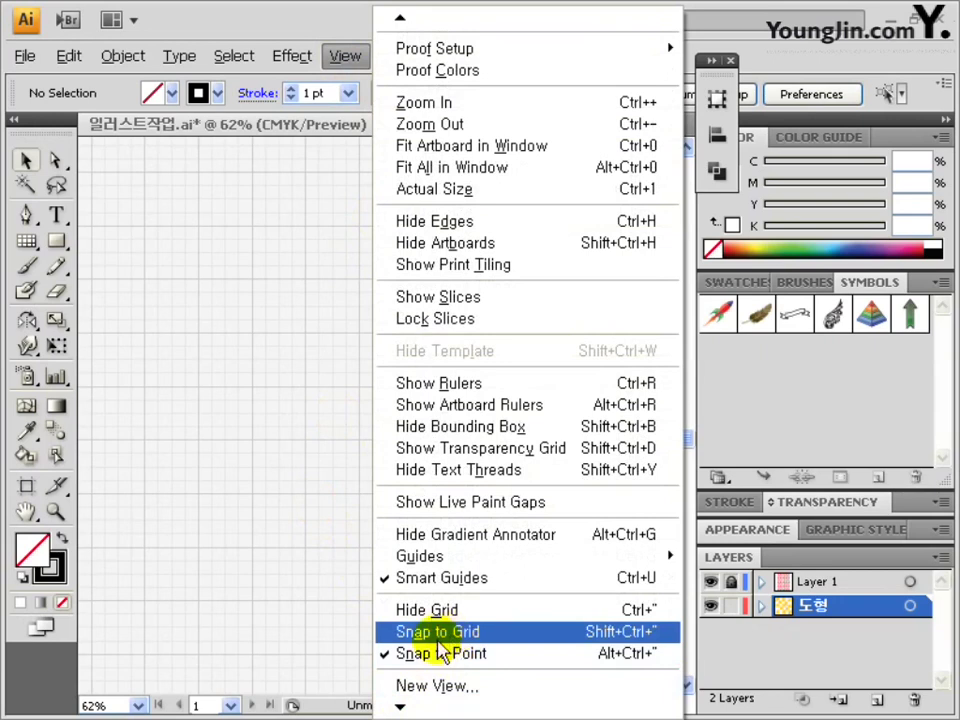
click(439, 634)
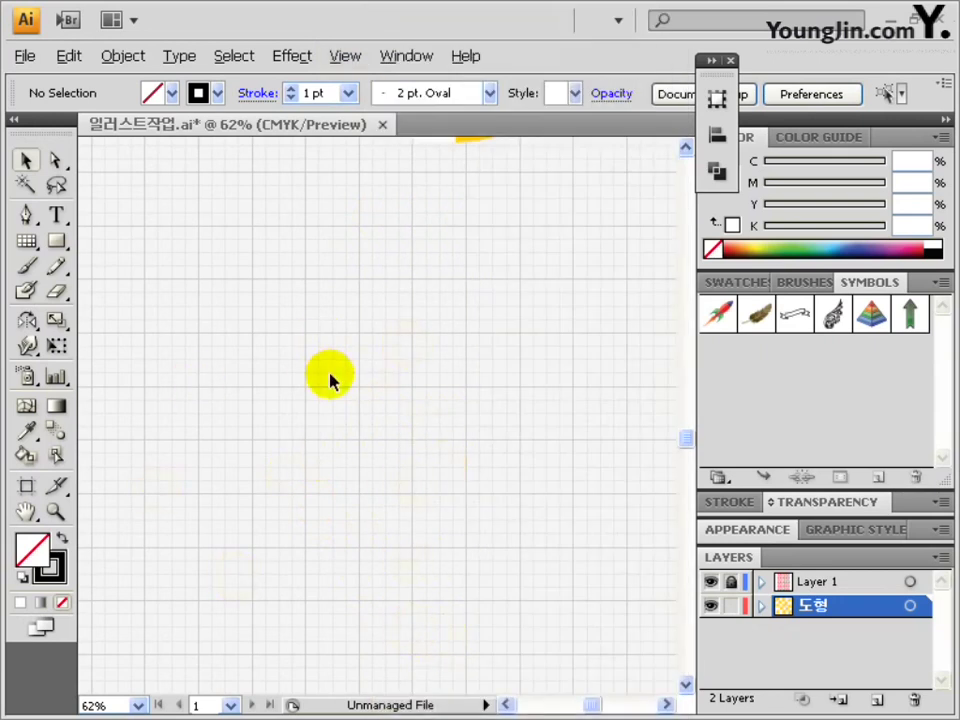
- Draw a block letter F on the grid from three overlapping rectangles with black fill 000000 and no stroke
click(57, 243)
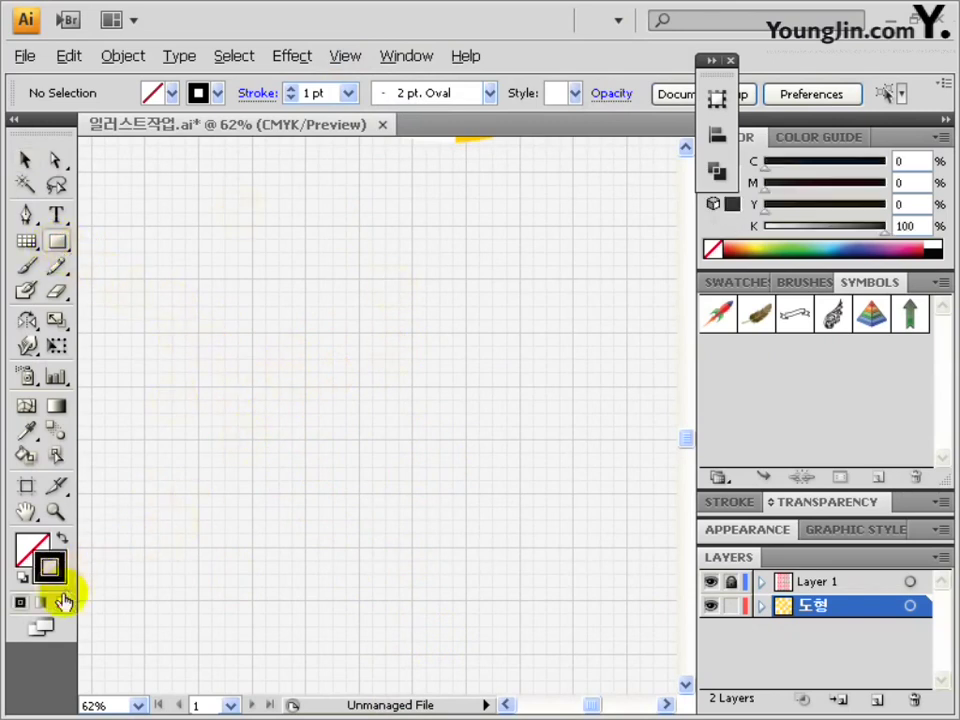
click(62, 602)
double_click(30, 549)
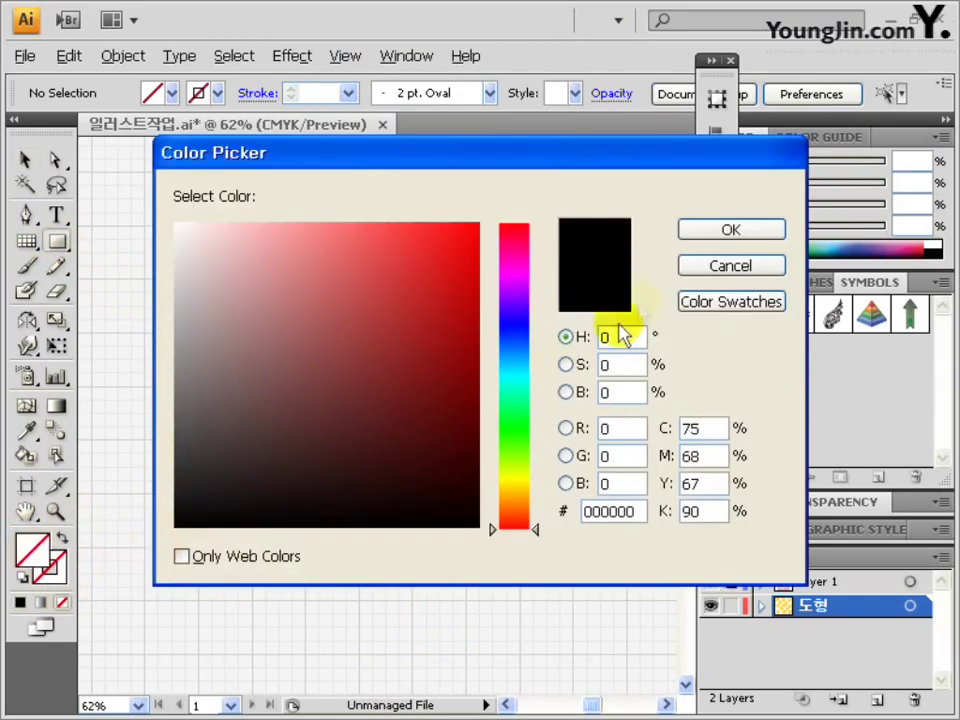
key(Return)
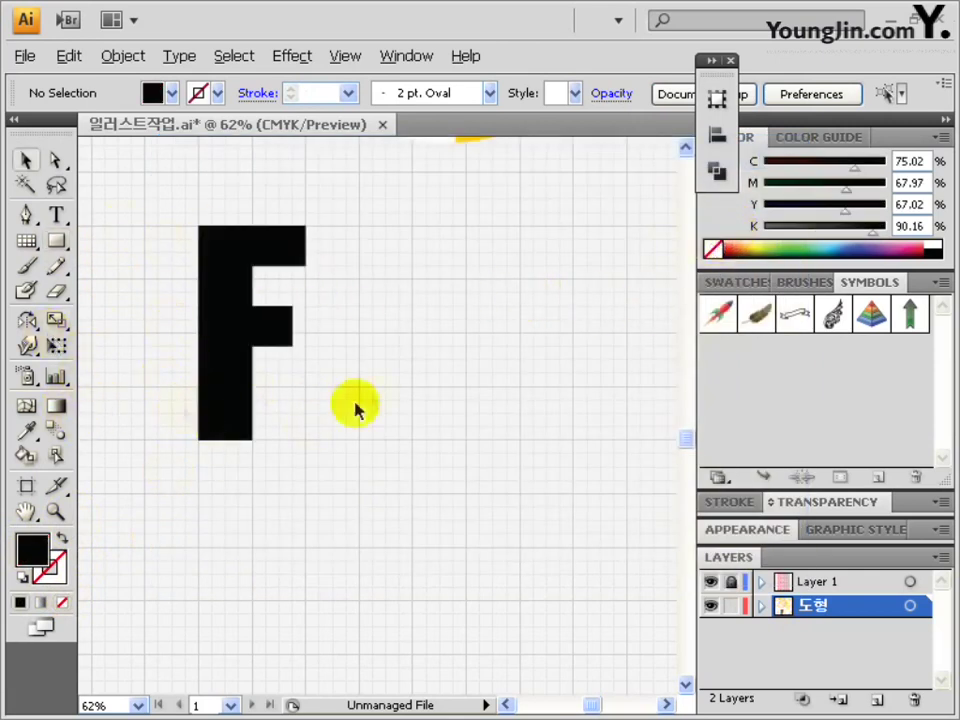
- Unite the three black rectangles of the letter F into one shape with the Pathfinder
drag(149, 196, 317, 472)
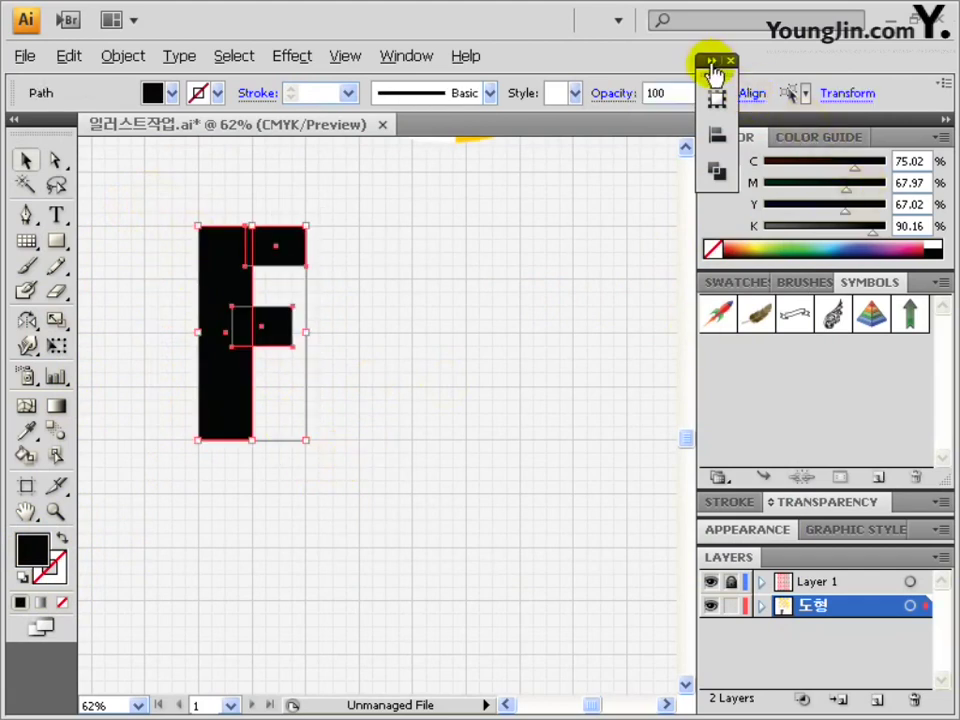
click(711, 61)
click(716, 126)
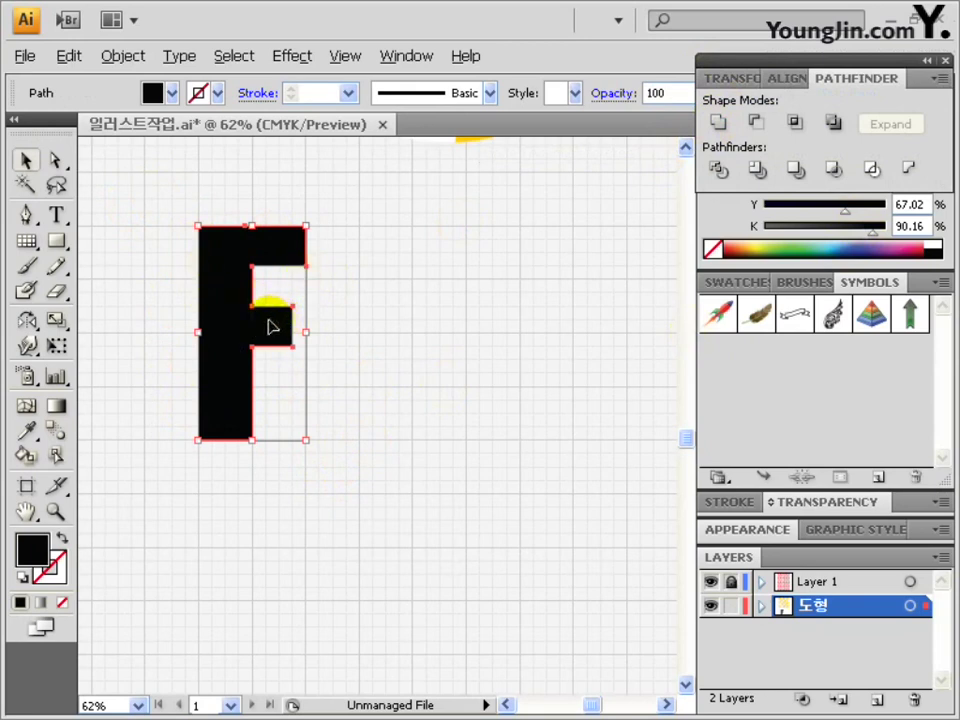
- Draw an arc across the F's top arm from its outer upper corner to its inner lower corner
click(56, 512)
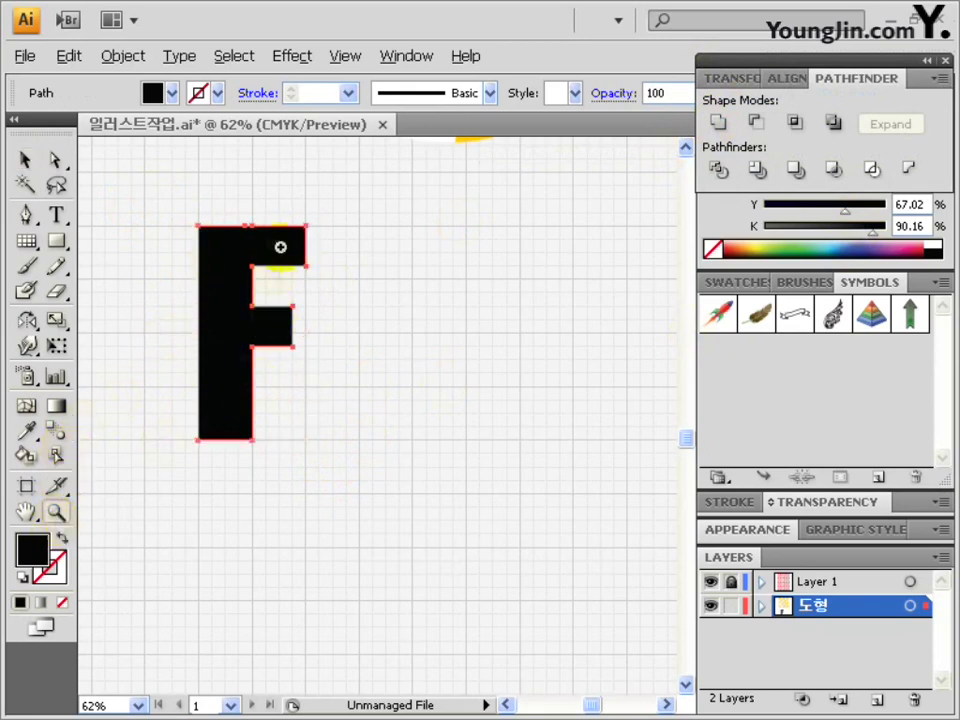
drag(296, 264, 334, 289)
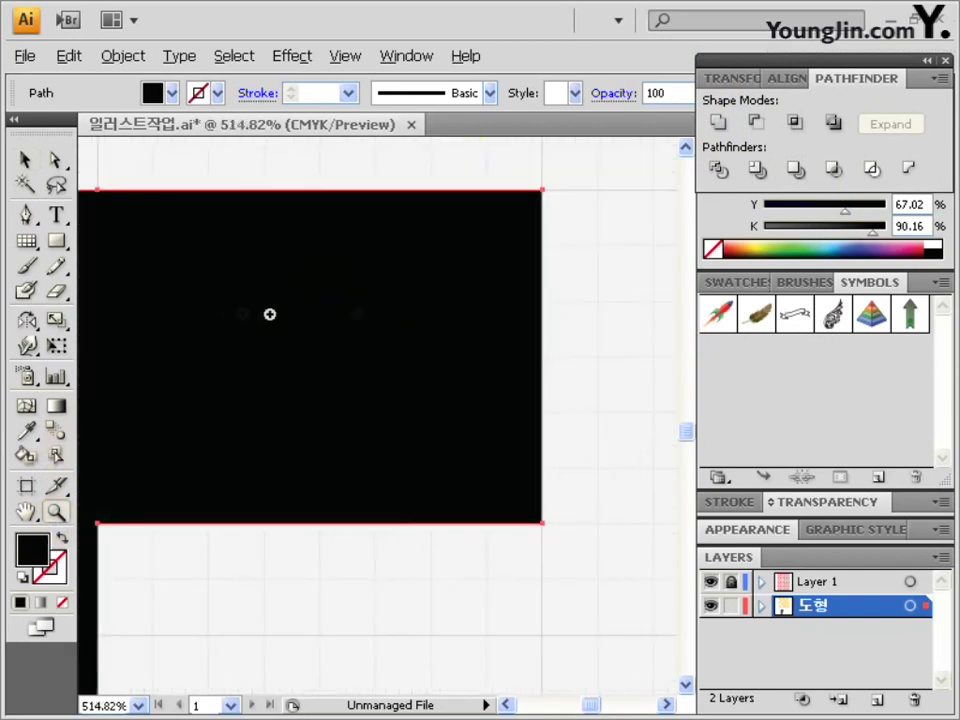
click(24, 243)
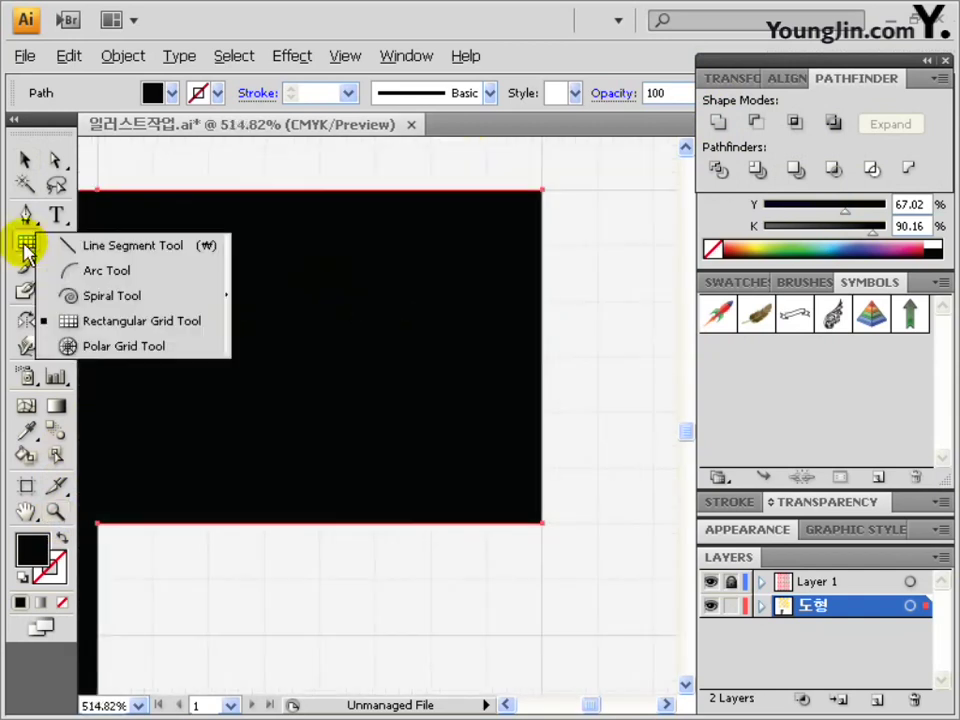
click(80, 270)
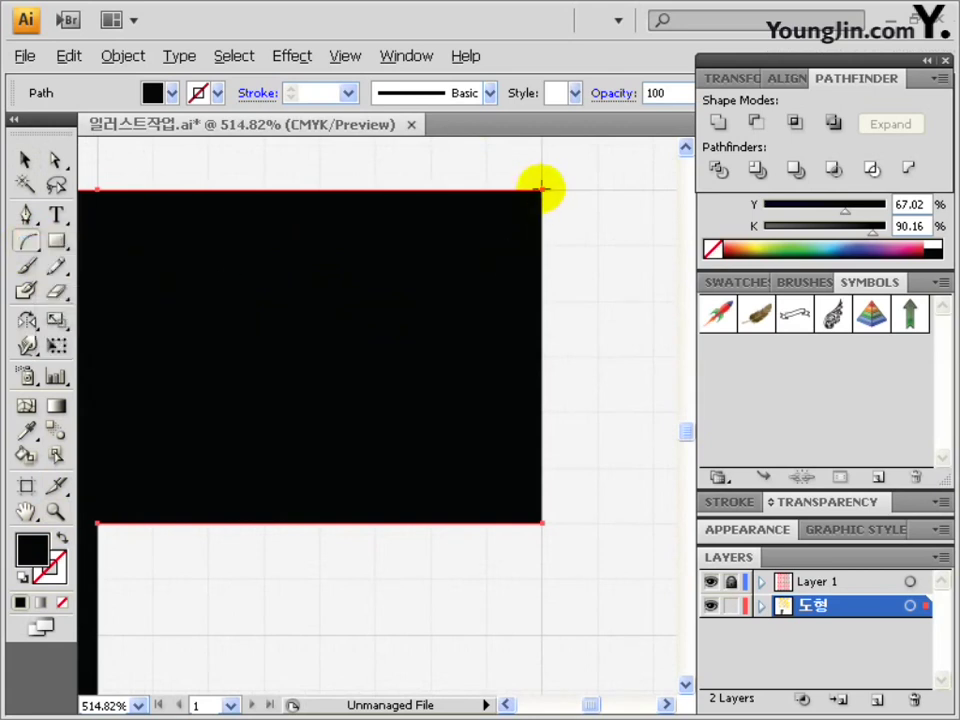
drag(540, 190, 97, 522)
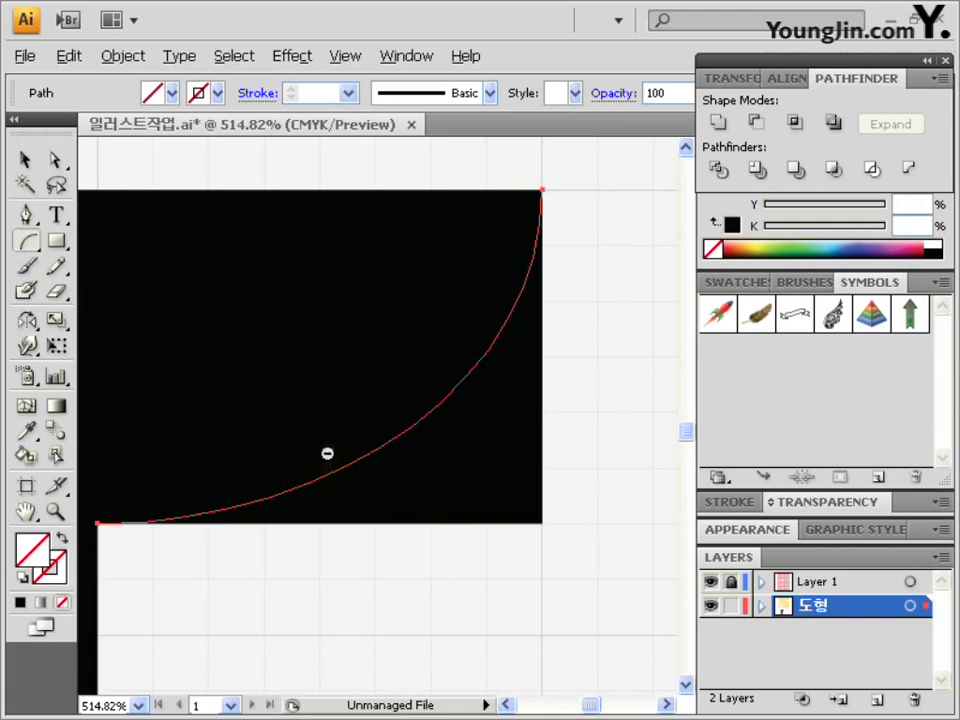
- Divide the letter F along the arc on its top arm with the Pathfinder's Divide operation
ctrl+alt+click(345, 421)
ctrl+alt+click(360, 420)
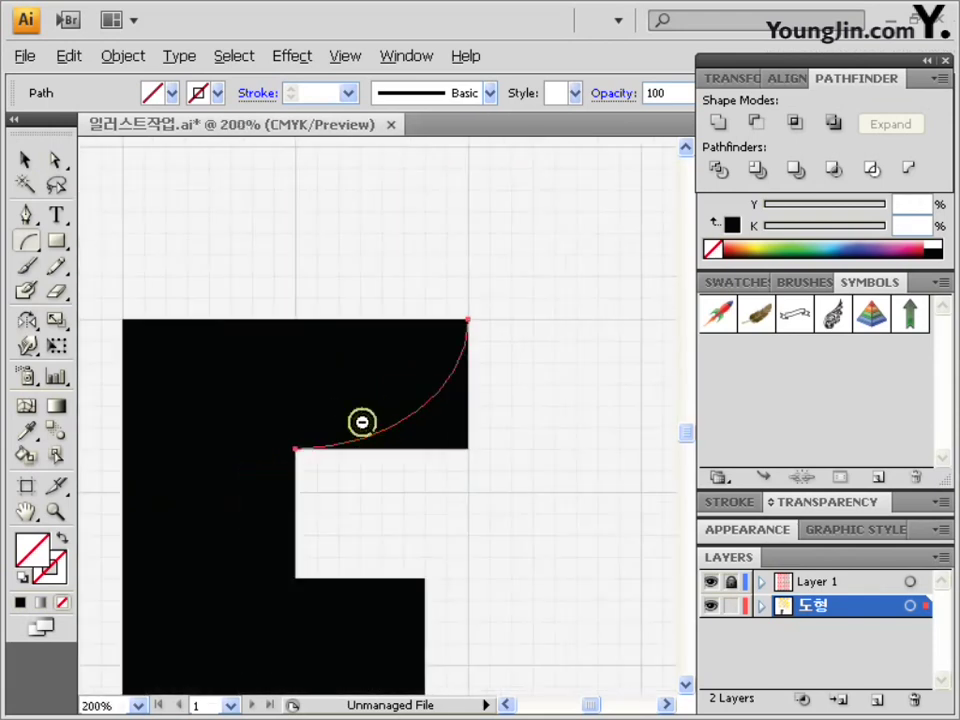
ctrl+alt+click(386, 454)
drag(386, 454, 358, 295)
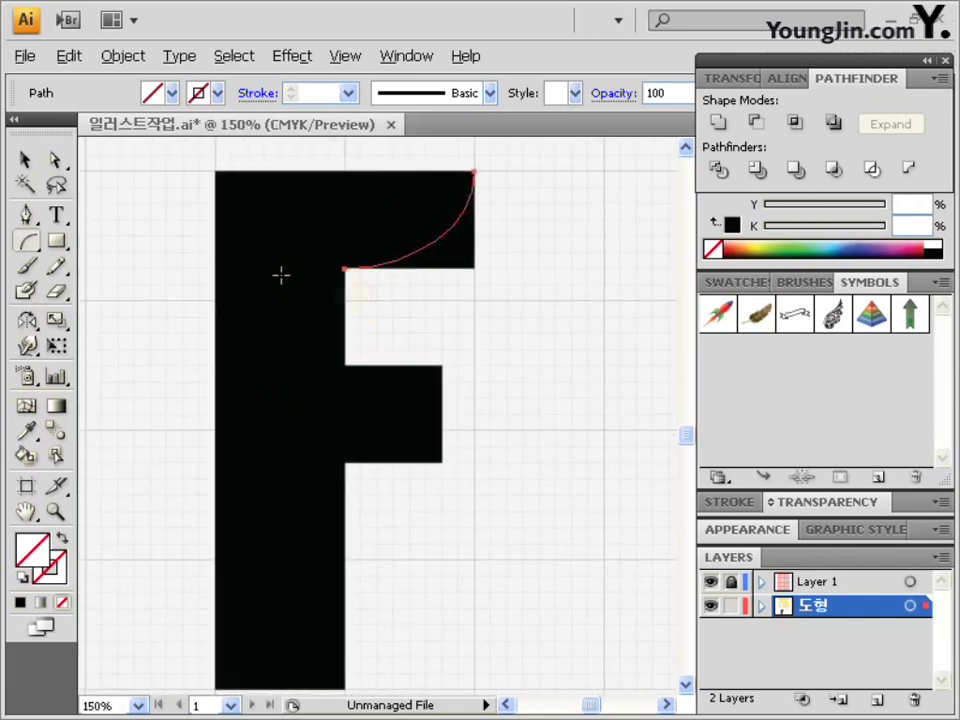
click(26, 158)
drag(174, 160, 500, 668)
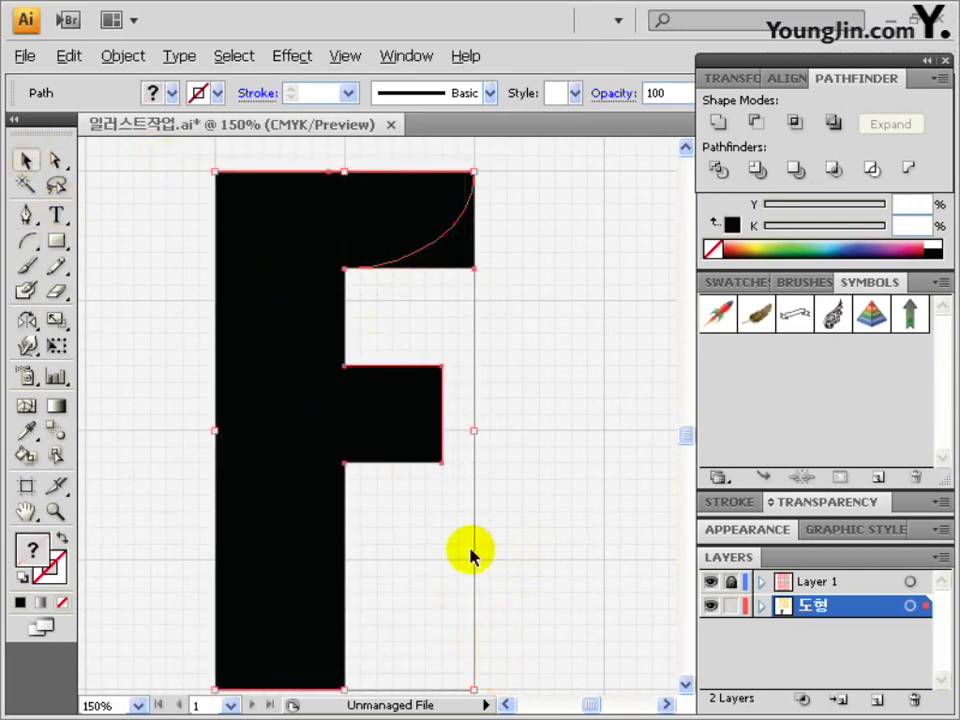
click(716, 170)
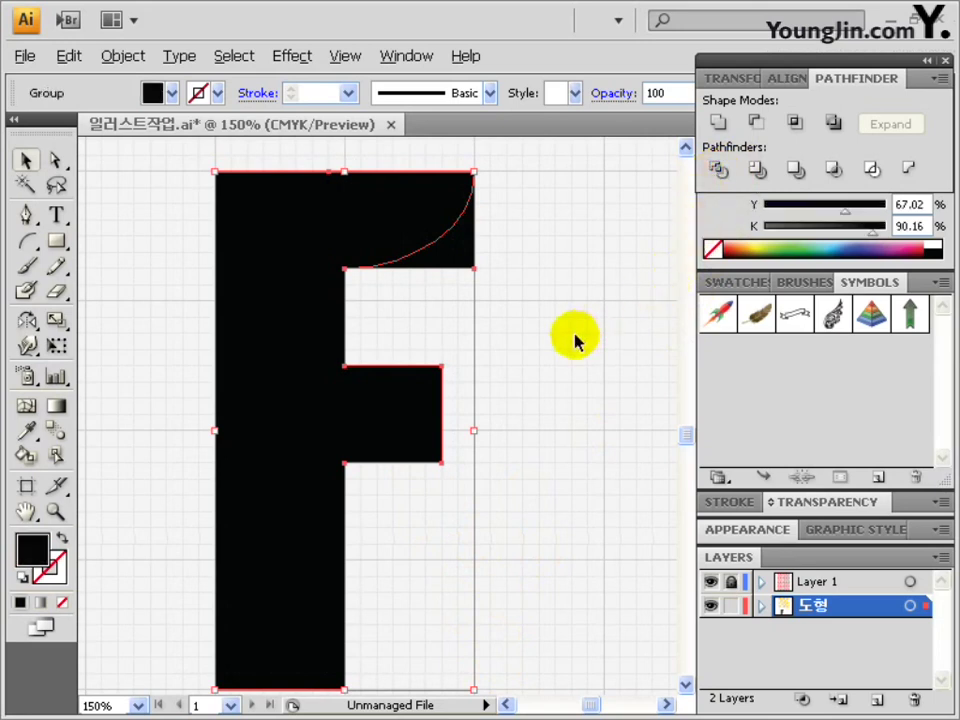
- Delete the divided corner piece outside the arc on the F's top arm
click(55, 160)
click(453, 272)
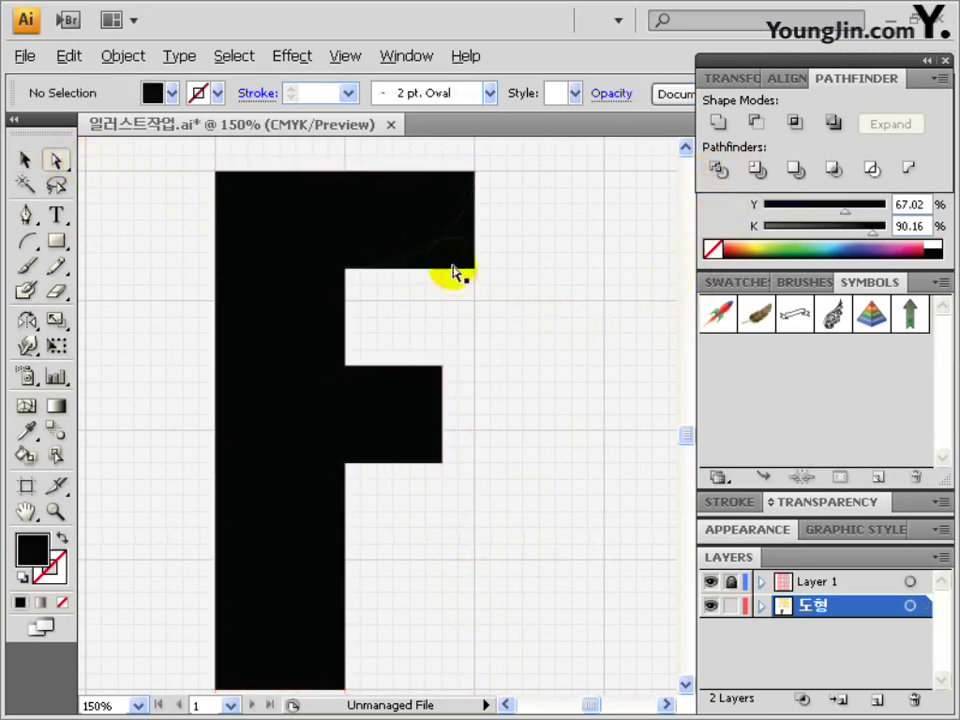
click(452, 263)
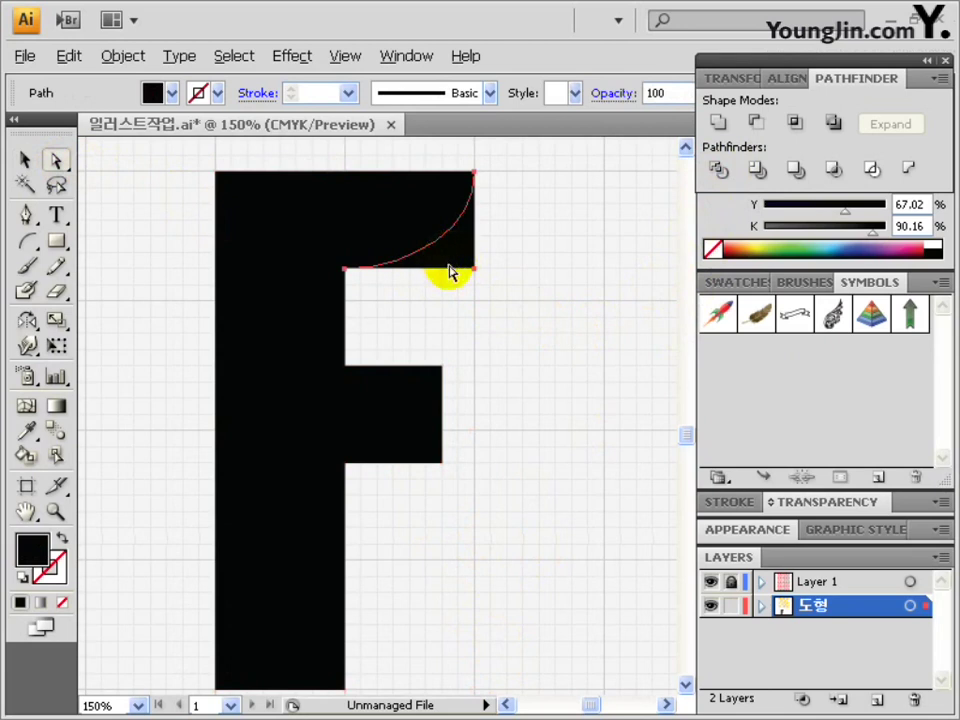
key(Delete)
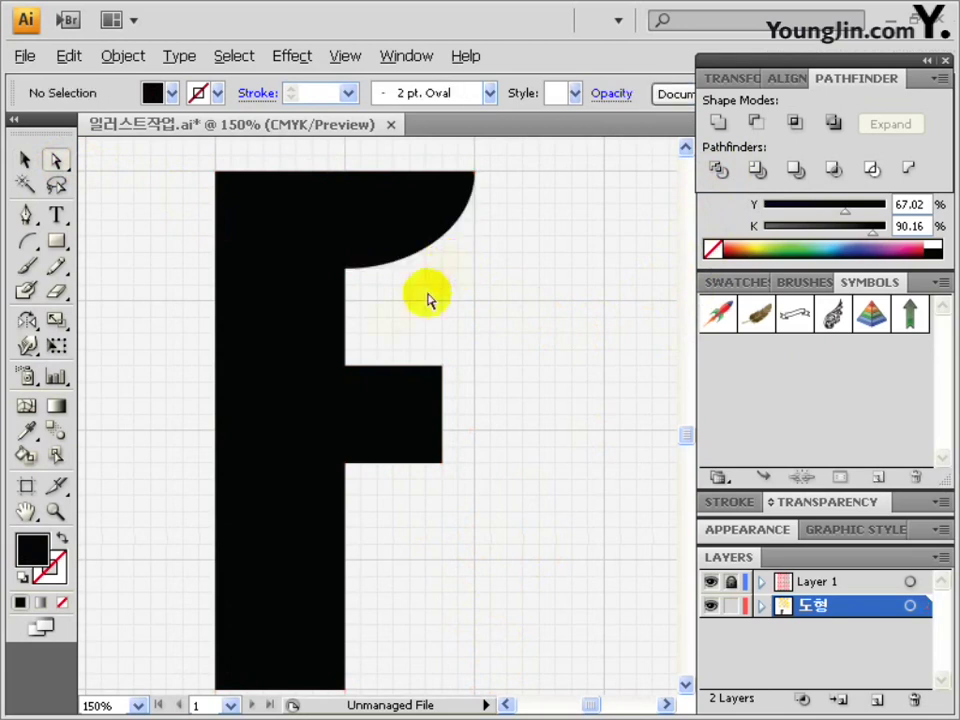
- Draw two adjoining black rectangles beside the F on the grid, the outer one wider and reaching down to the F's base
scroll(349, 326, down, 1)
key(ctrl+minus)
drag(490, 348, 373, 306)
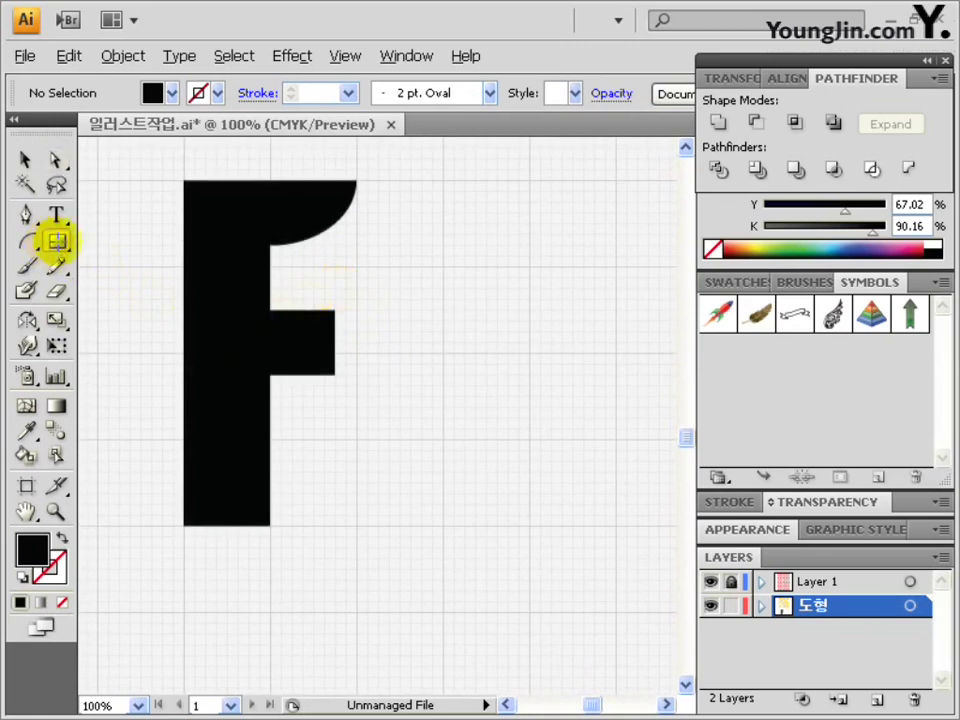
click(57, 241)
scroll(392, 285, right, 5)
drag(345, 180, 517, 525)
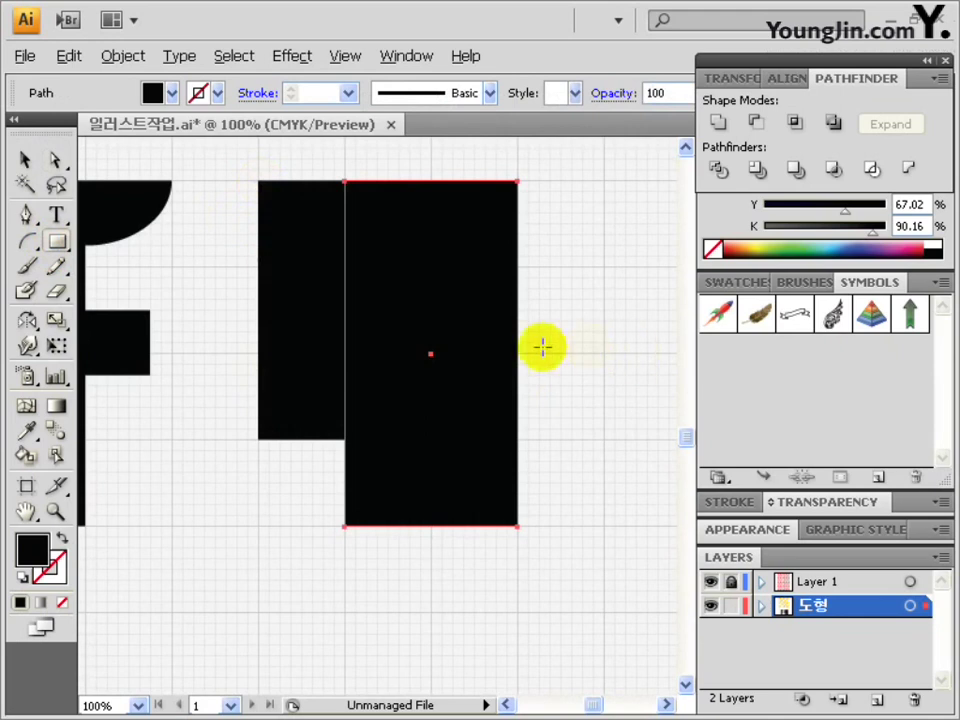
- Unite the two black rectangles beside the F into one block with the Pathfinder
click(27, 160)
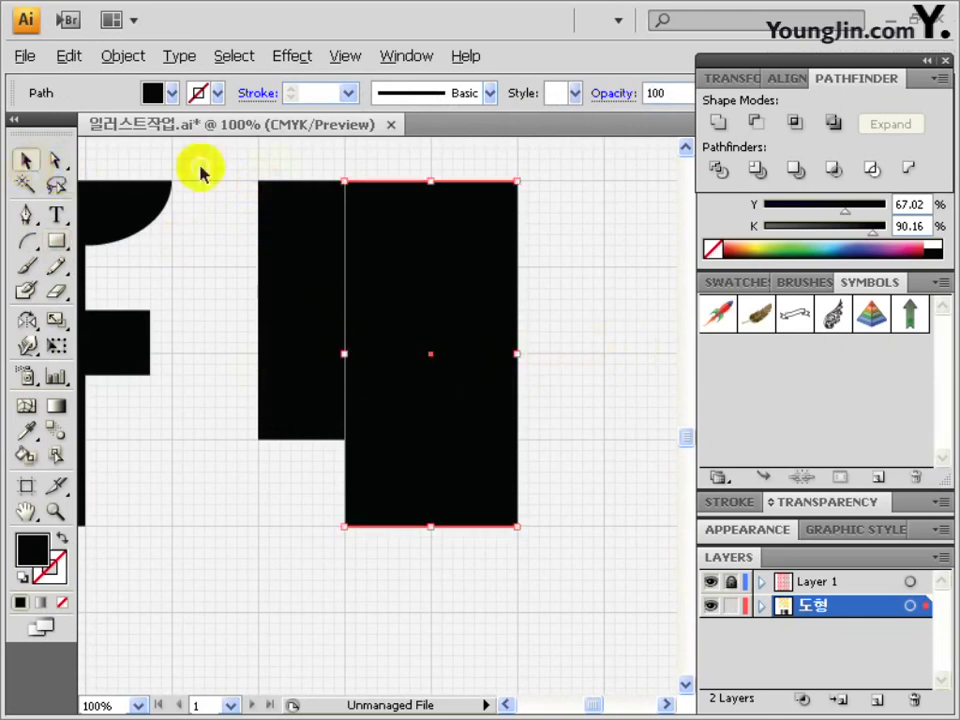
drag(242, 166, 572, 563)
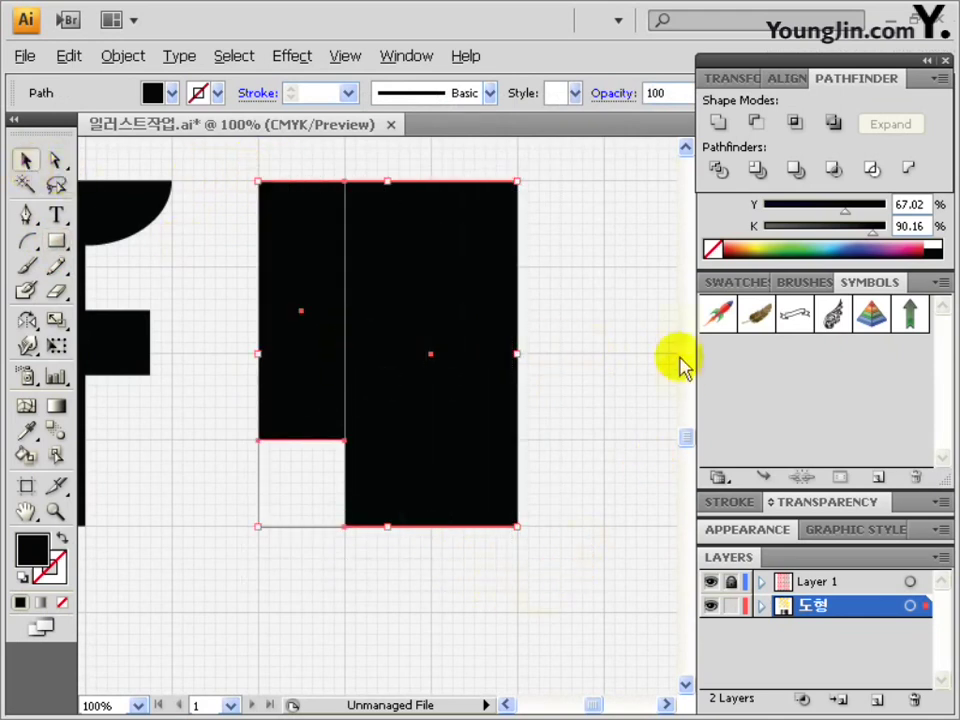
click(718, 124)
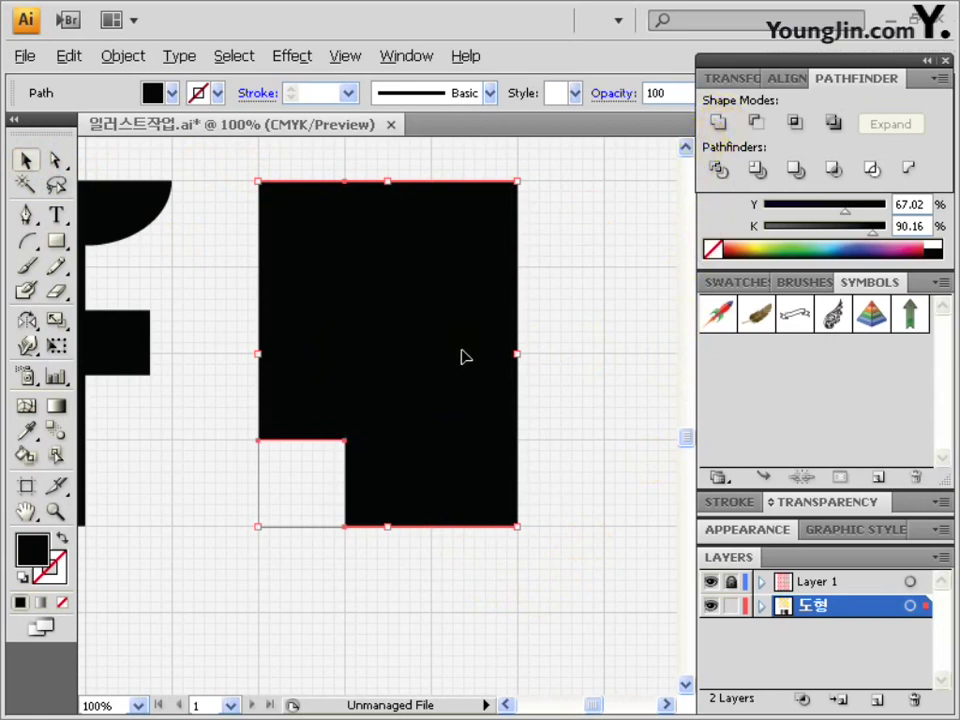
- Turn off Snap to Grid and draw a thin yellow triangular wedge with the Pen tool beside the black block's upper edge
click(27, 214)
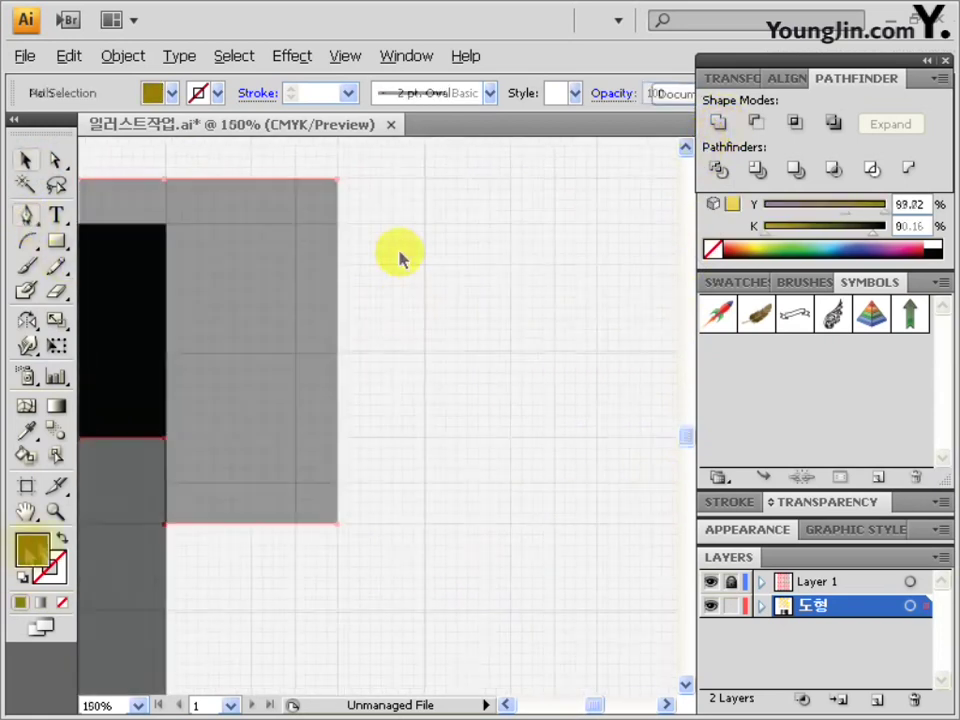
click(345, 56)
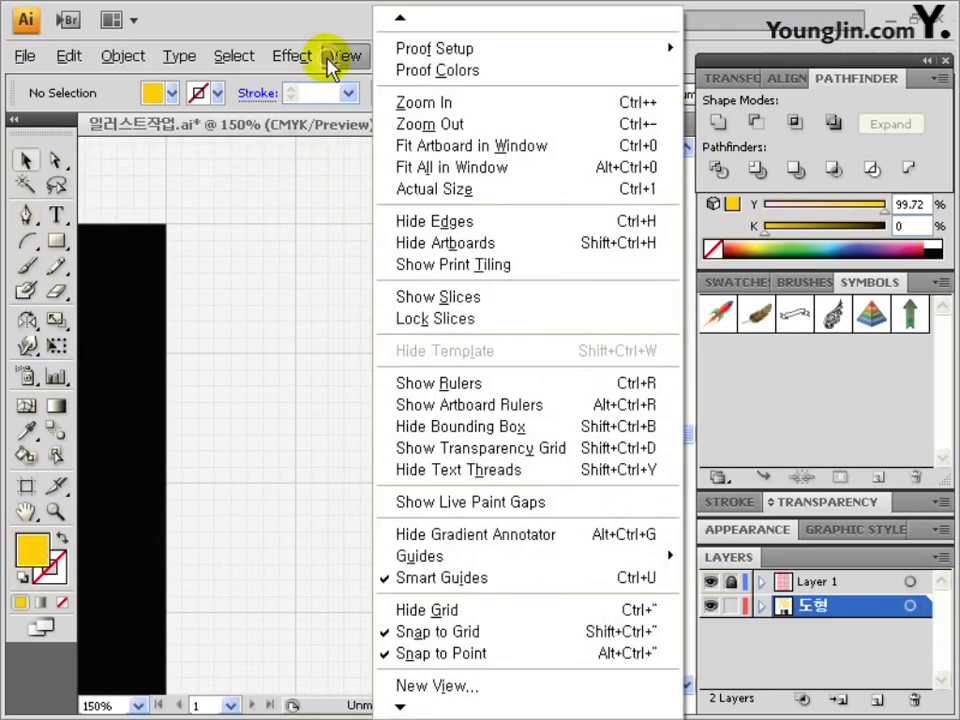
click(458, 634)
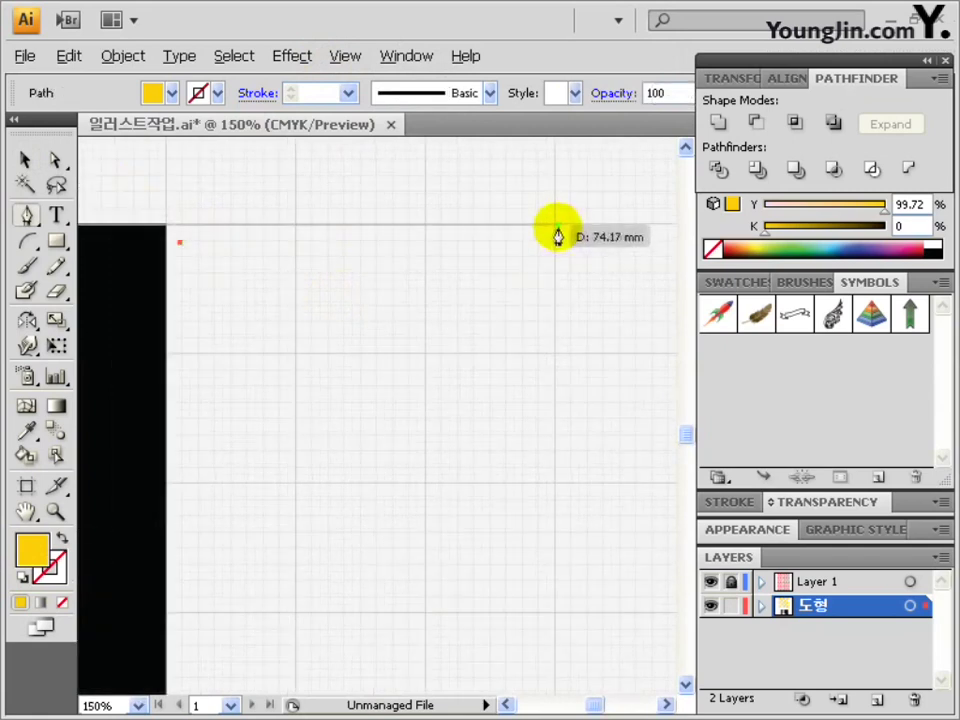
click(585, 223)
click(587, 250)
click(180, 242)
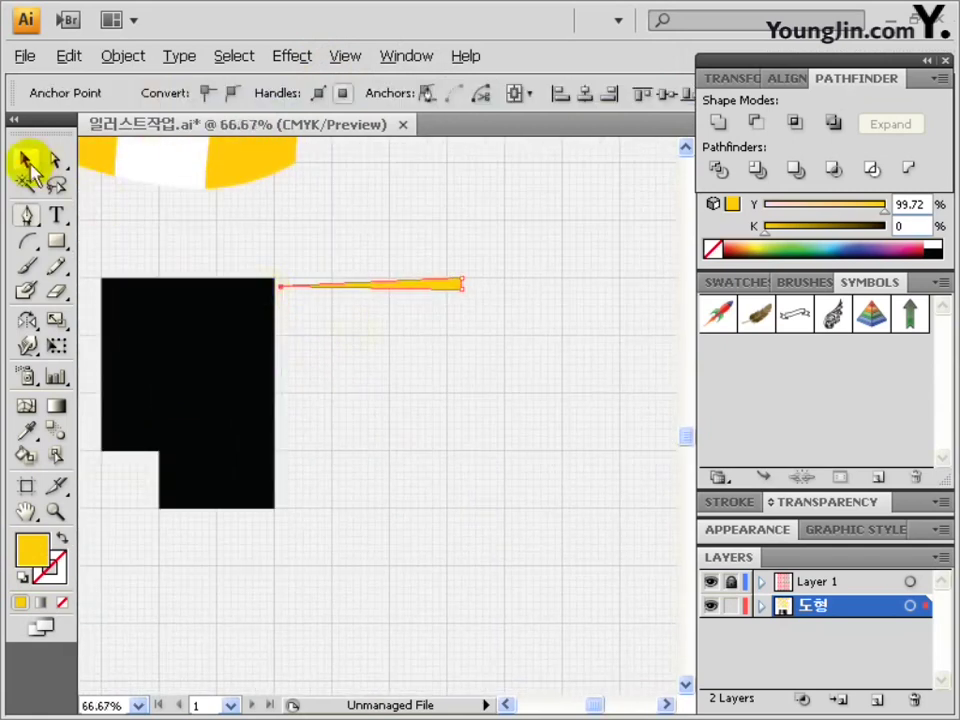
- Copy the yellow wedge straight down to the black block's lower edge and make a blend between the two wedges
click(27, 162)
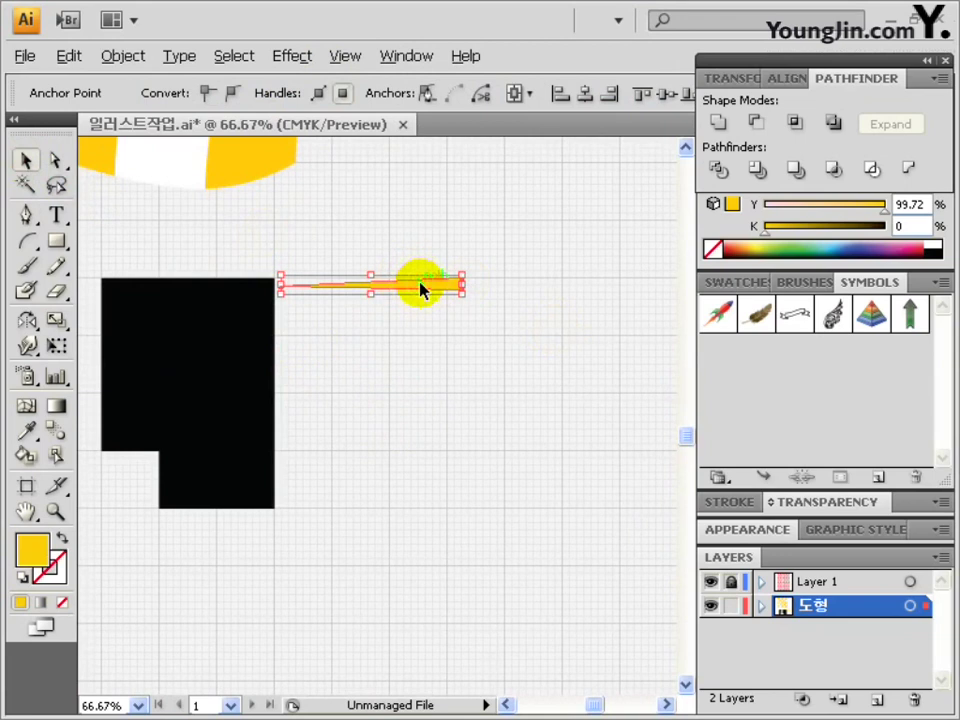
drag(421, 287, 420, 500)
shift+click(452, 284)
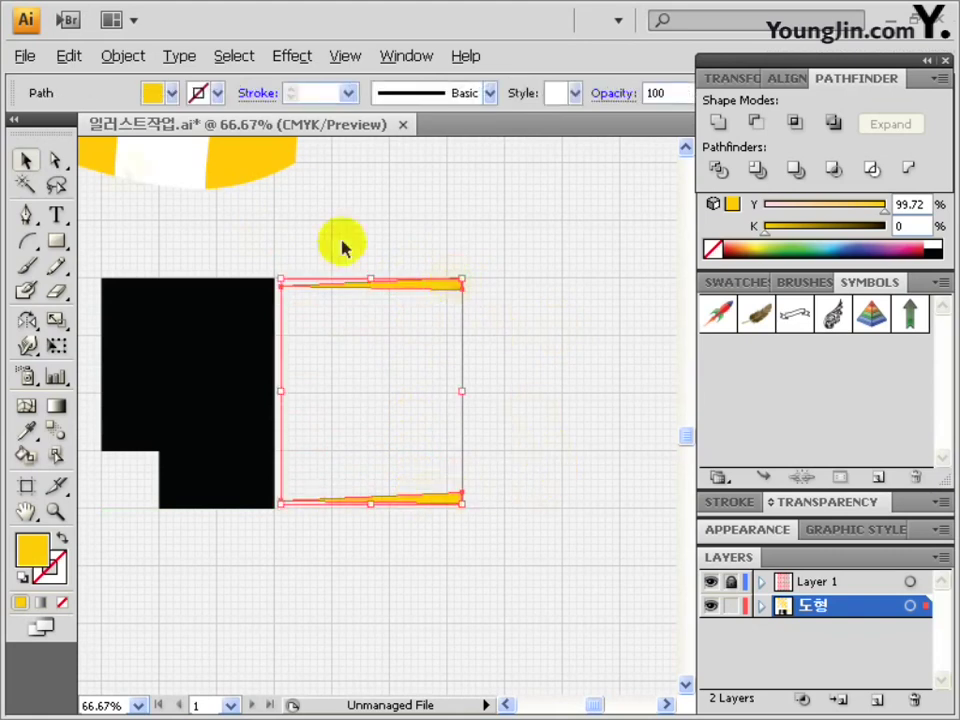
click(122, 56)
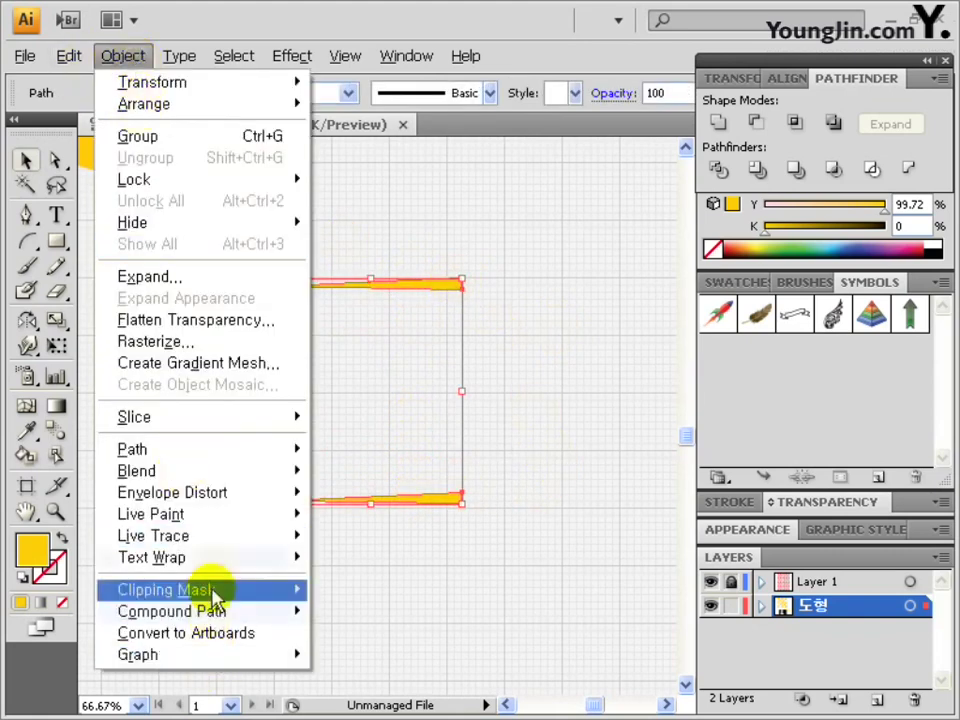
mouse_move(218, 473)
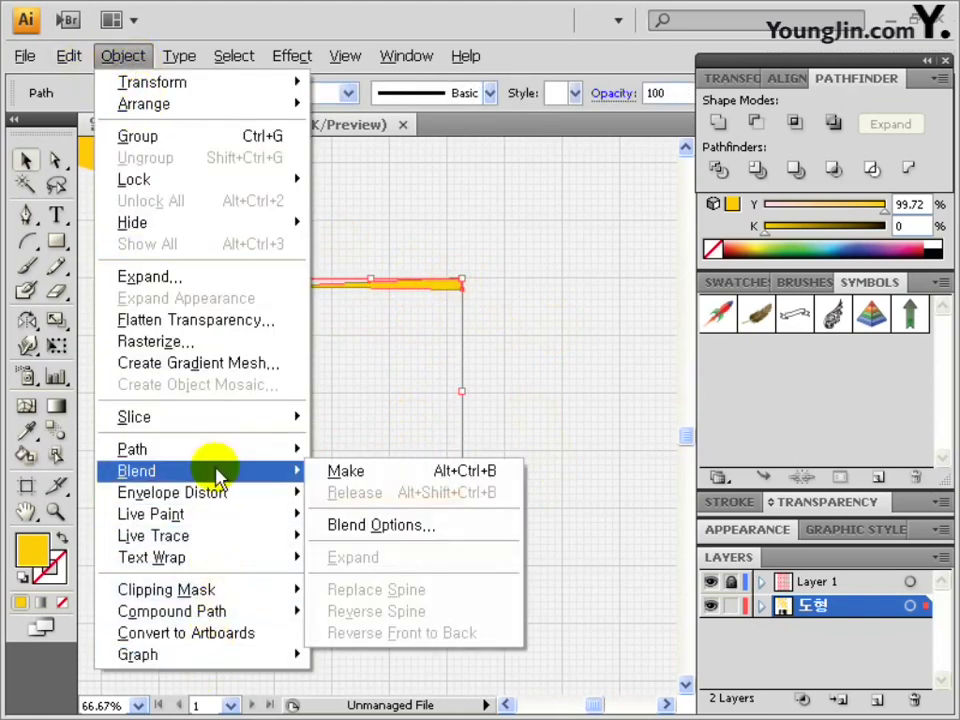
click(340, 471)
- Set the wedge blend's spacing to Specified Steps with 15 steps
click(126, 56)
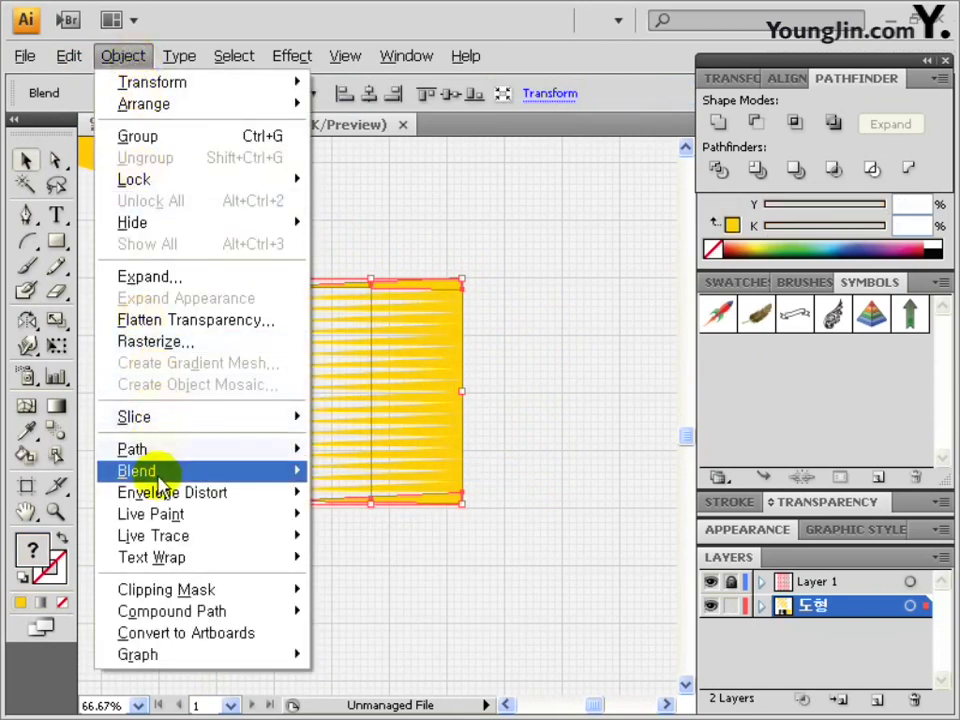
mouse_move(167, 473)
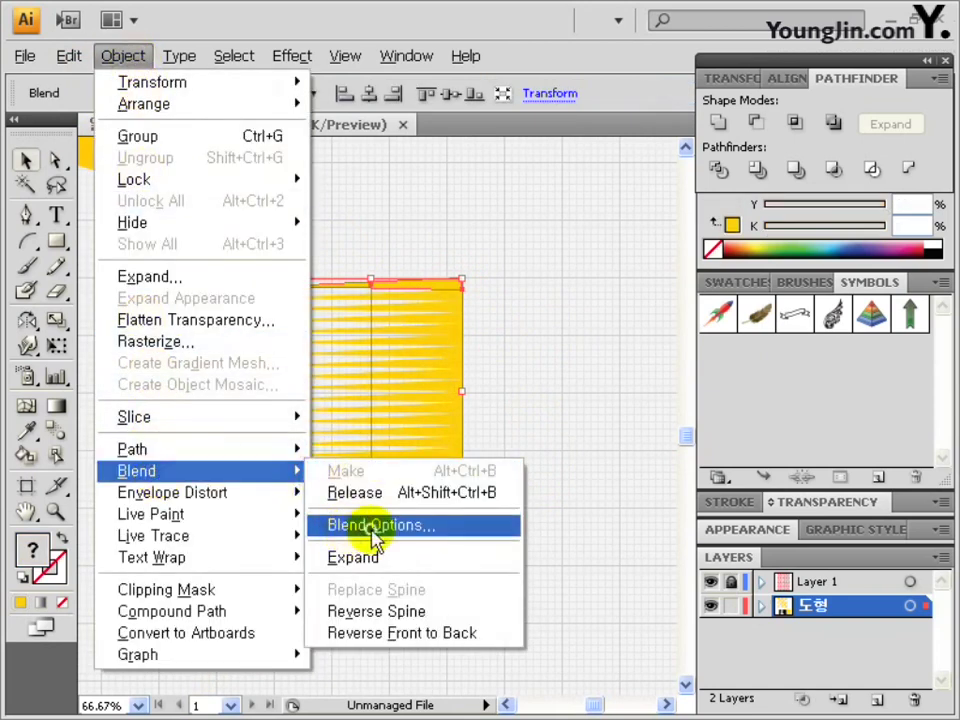
click(335, 525)
click(487, 341)
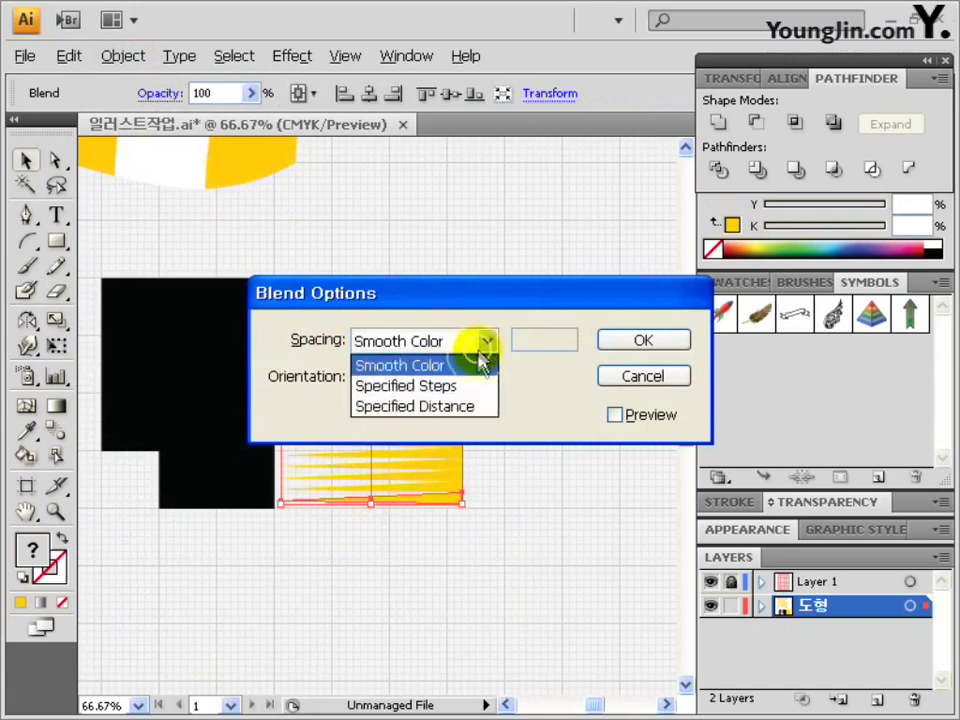
click(401, 387)
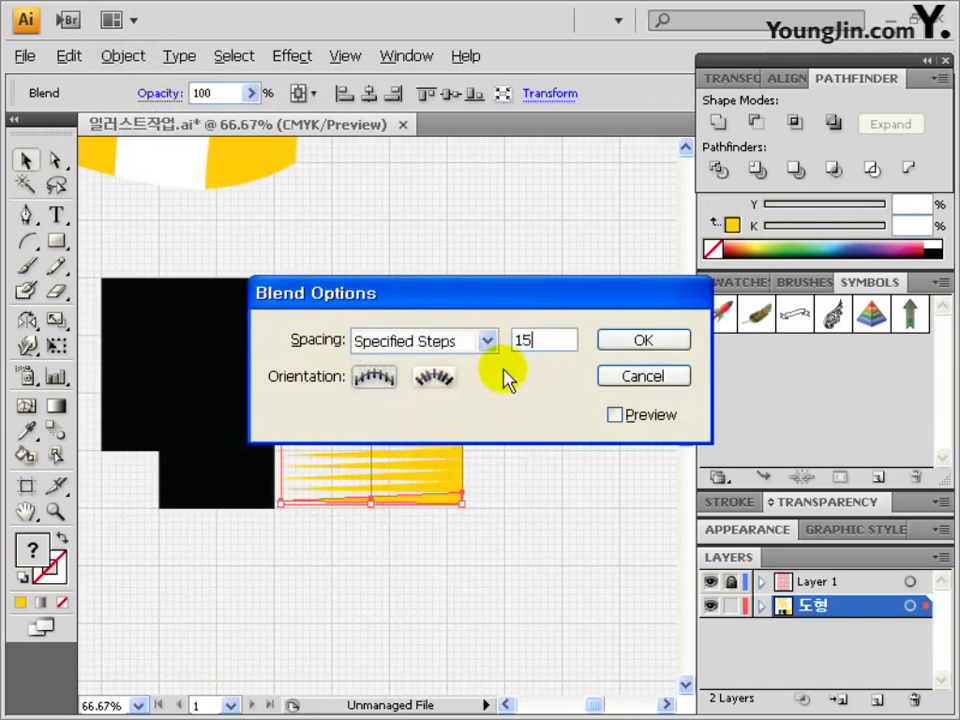
click(624, 341)
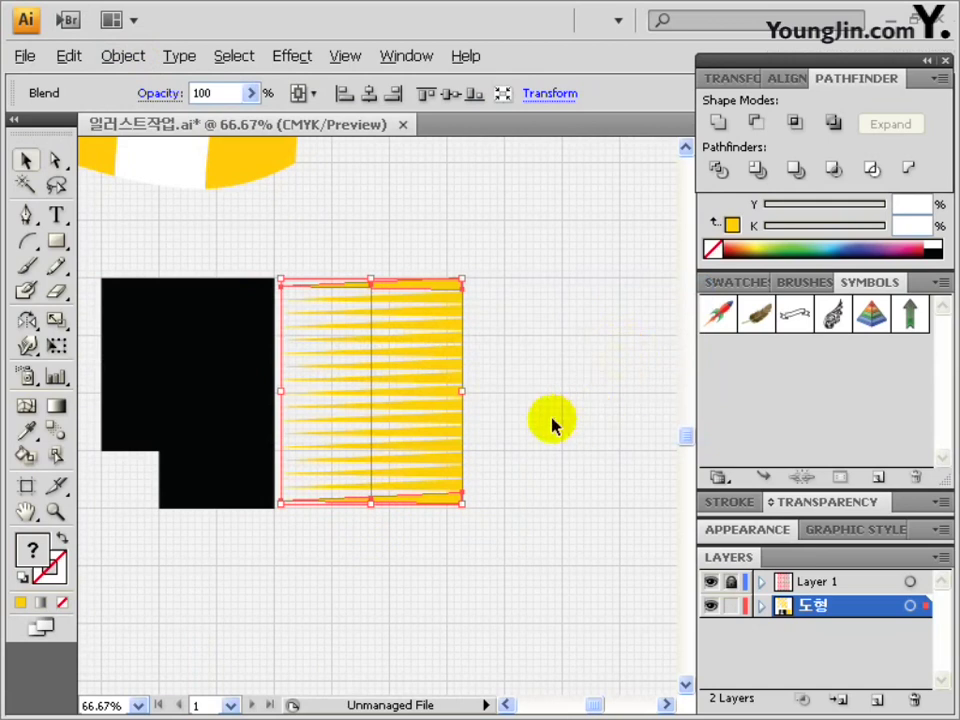
- Expand the wedge blend and move the wedges so their points overlap the black block
click(122, 56)
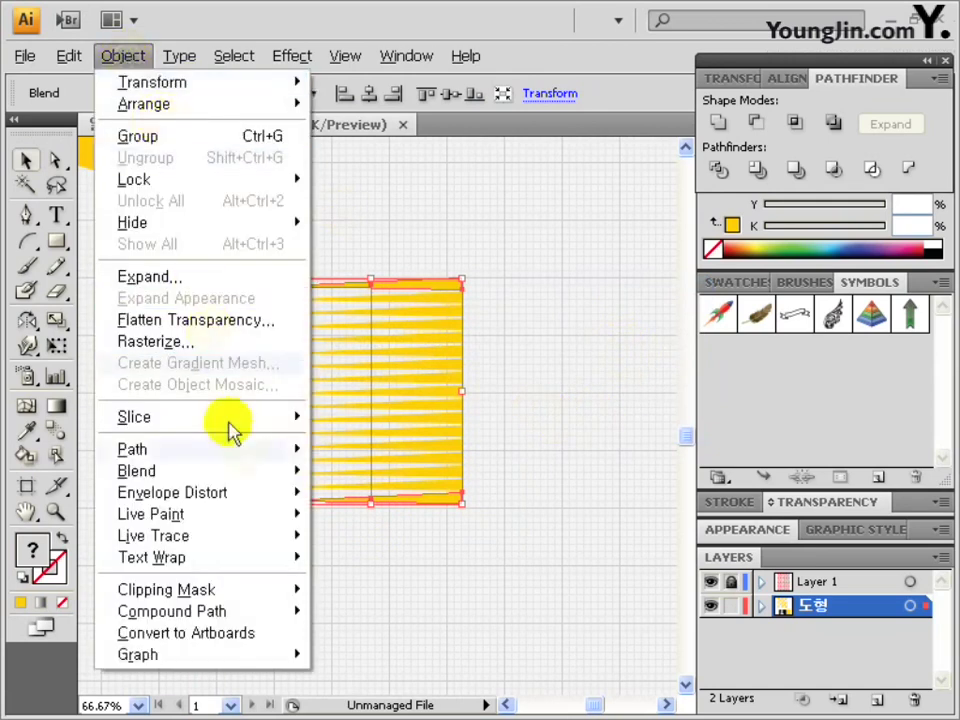
mouse_move(255, 480)
click(415, 557)
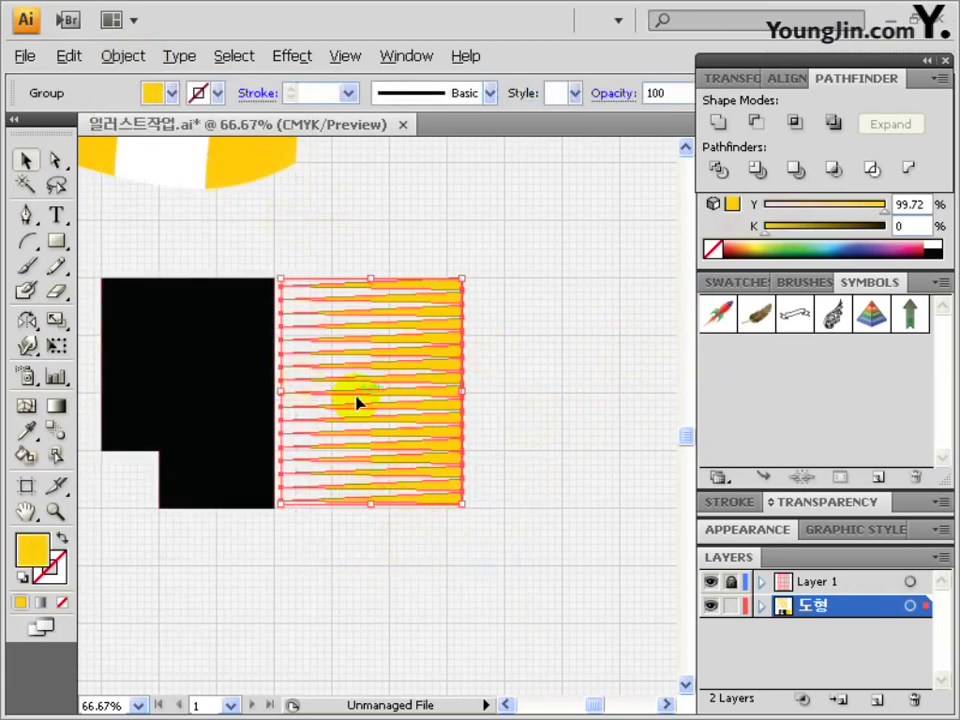
drag(392, 316, 284, 318)
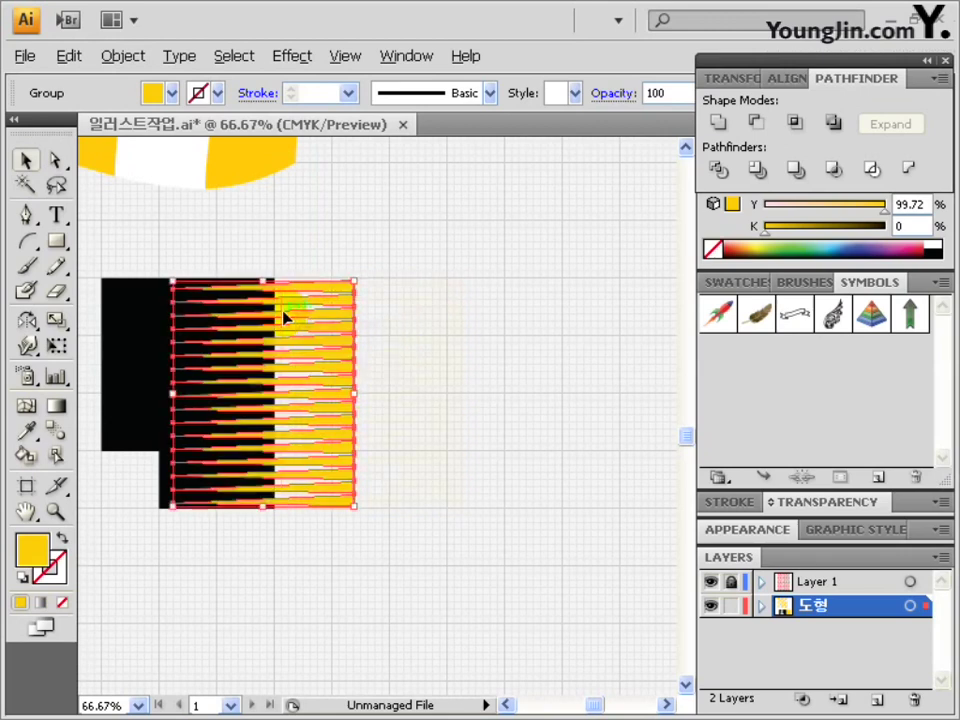
- Ungroup the wedges, shift the top three and bottom three outward, and move the middle ones further into the black block
click(123, 56)
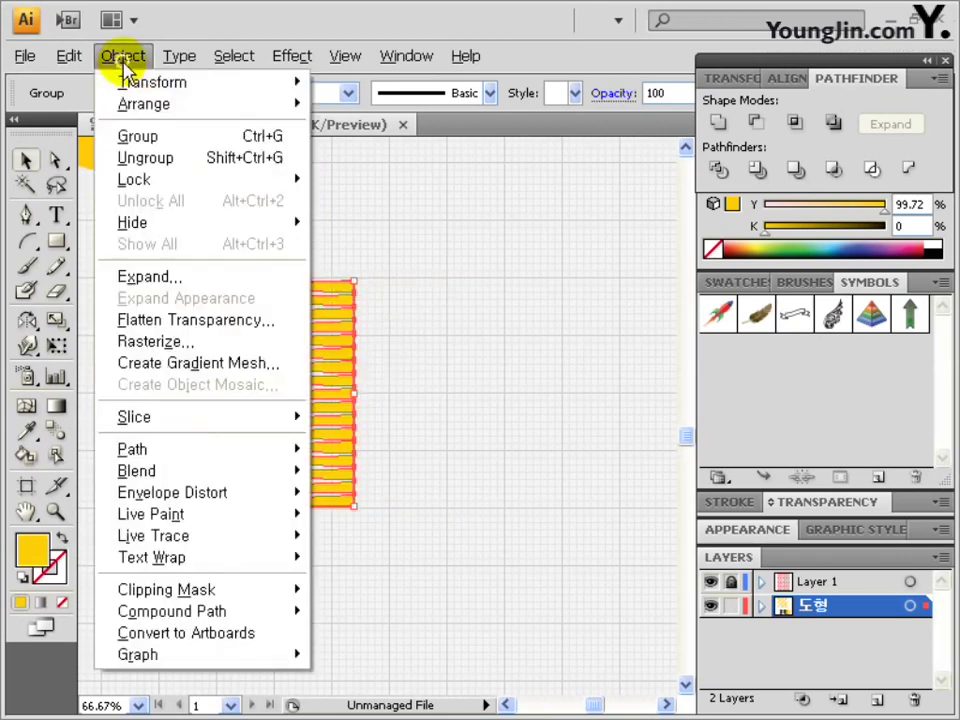
click(138, 157)
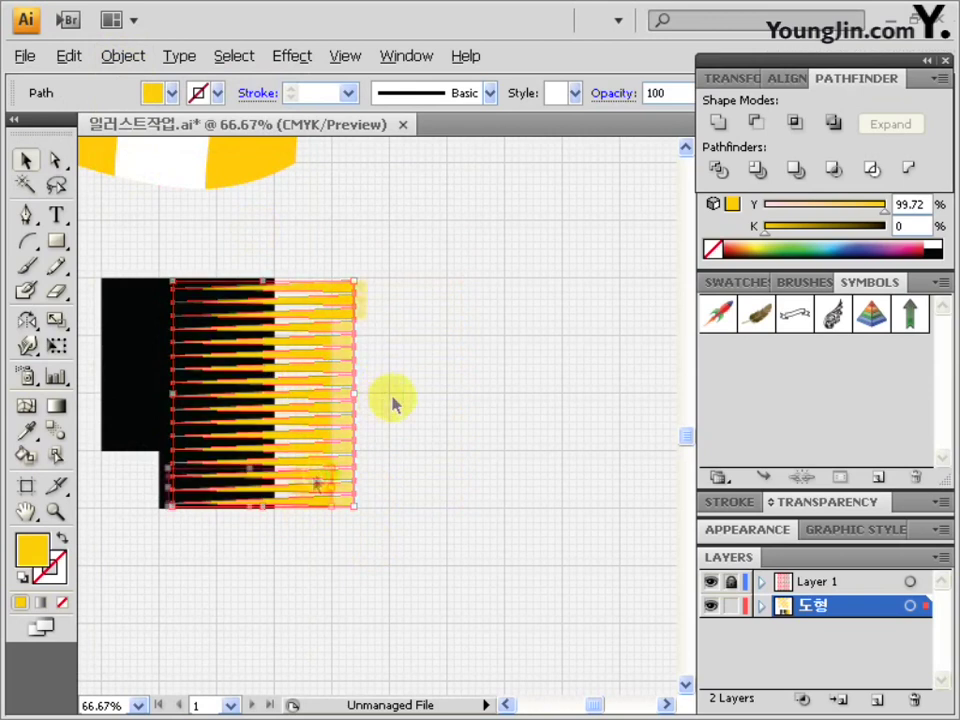
drag(317, 485, 348, 487)
click(405, 510)
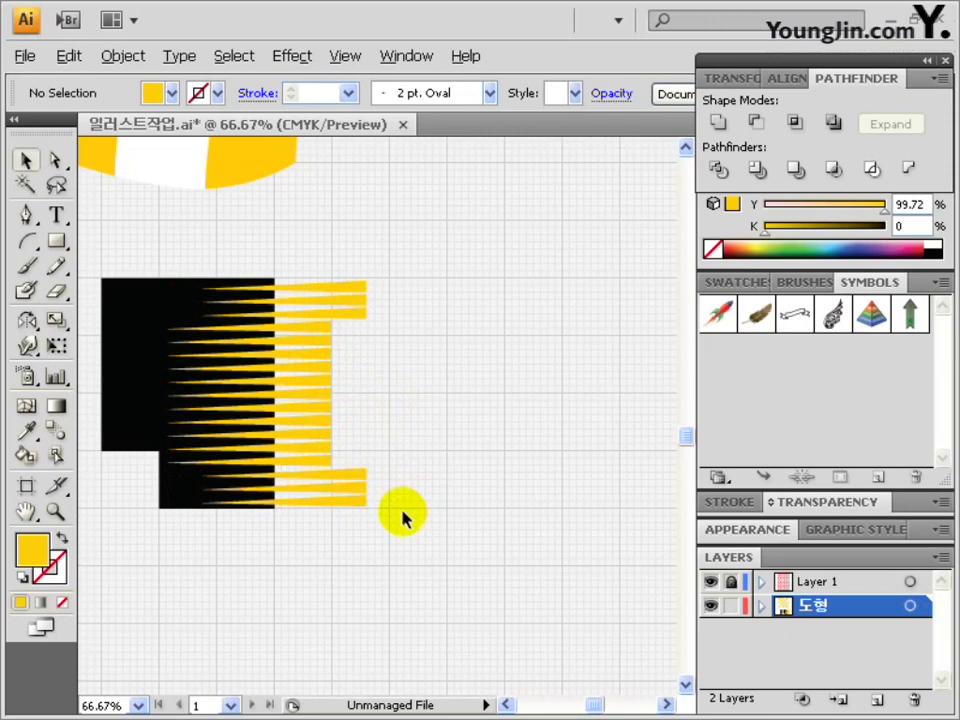
- Subtract all the yellow wedges from the black block with the Pathfinder's Minus Front operation
key(ctrl+a)
scroll(339, 261, left, 3)
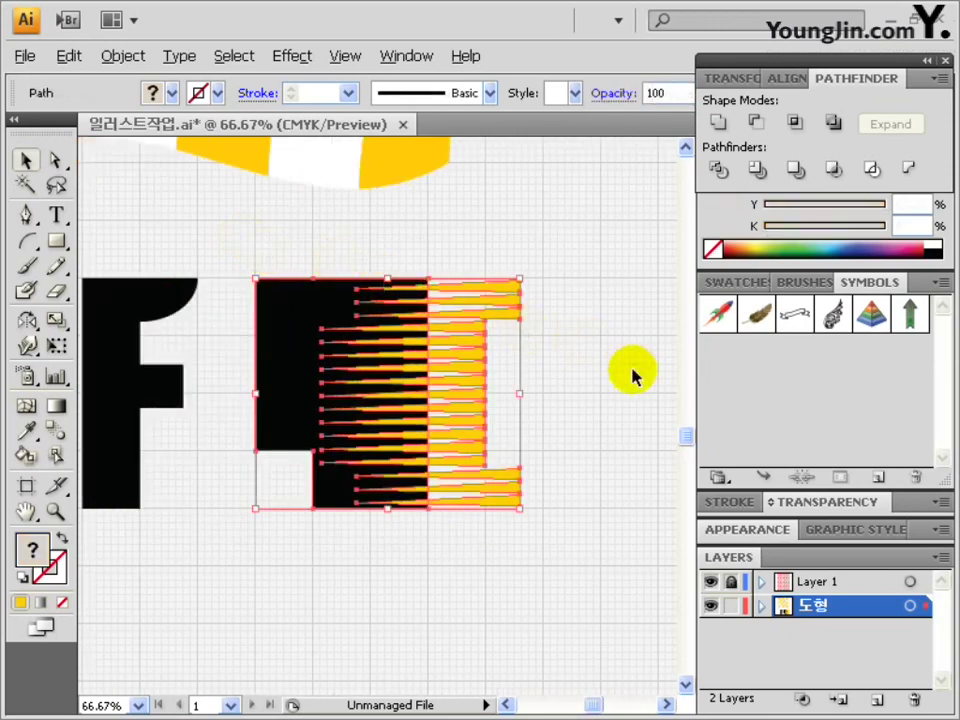
click(757, 124)
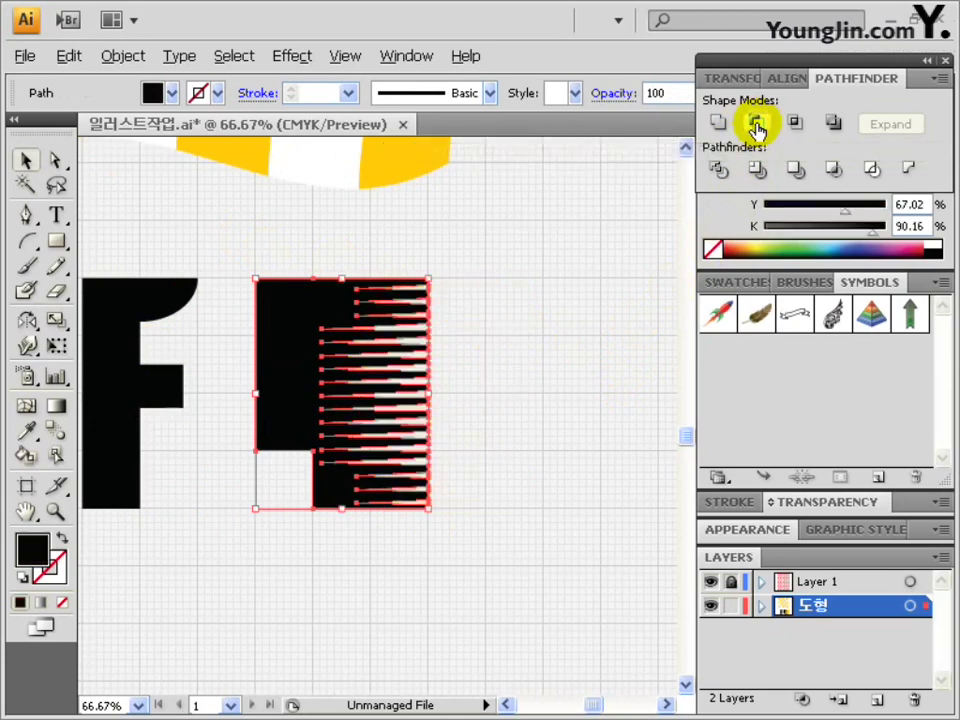
click(493, 480)
drag(300, 519, 393, 519)
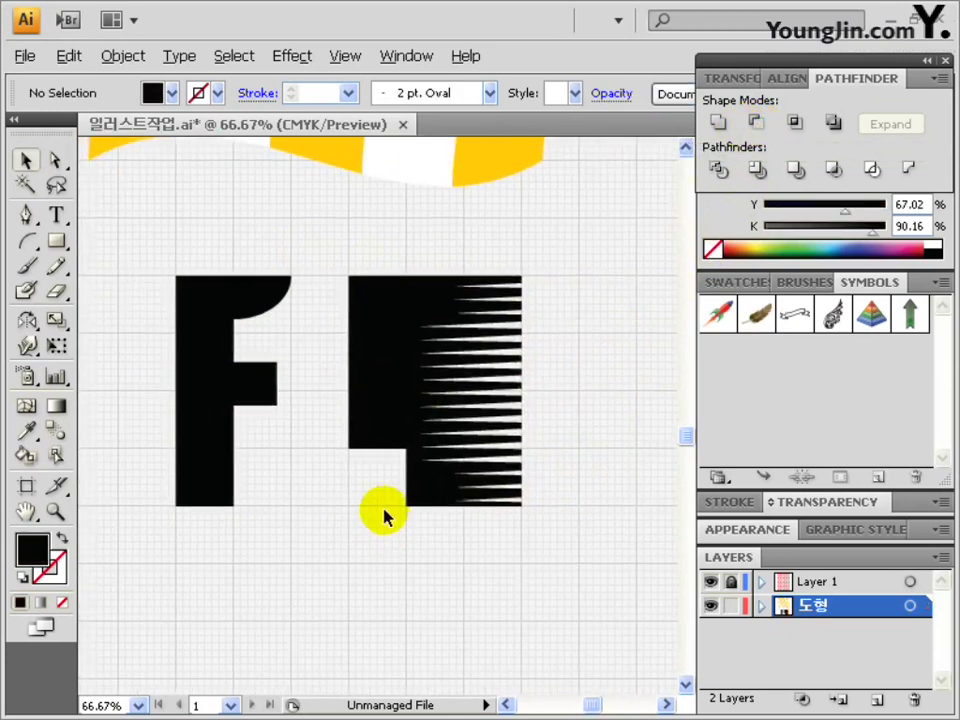
click(364, 285)
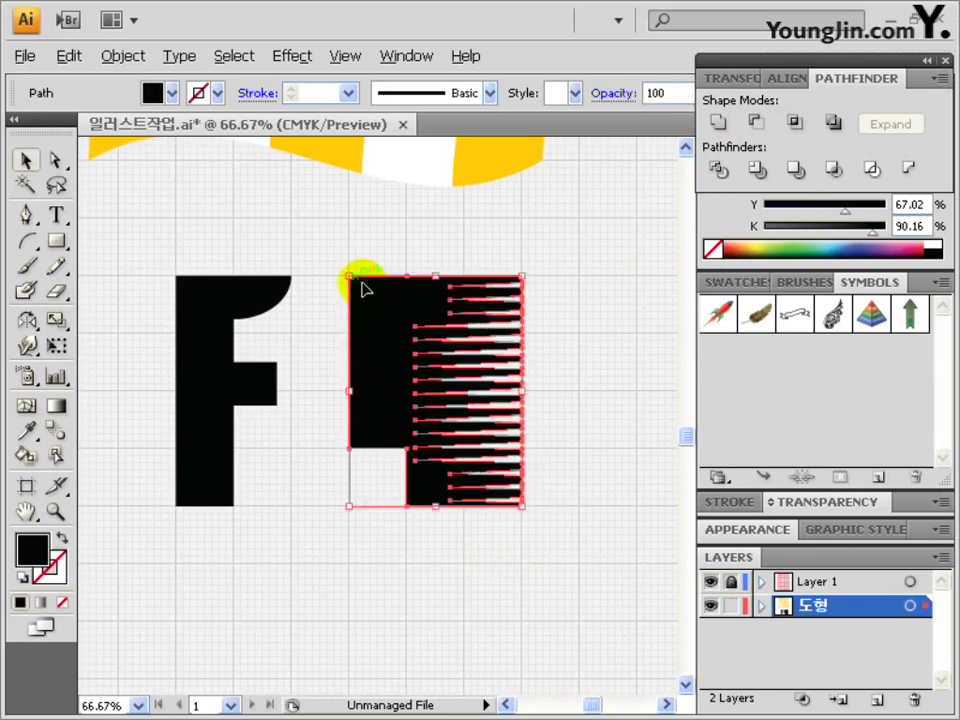
- Move the notched black block closer to the letter F and add the bold text "Formula 1" beneath the letters
drag(396, 371, 364, 370)
drag(364, 370, 364, 368)
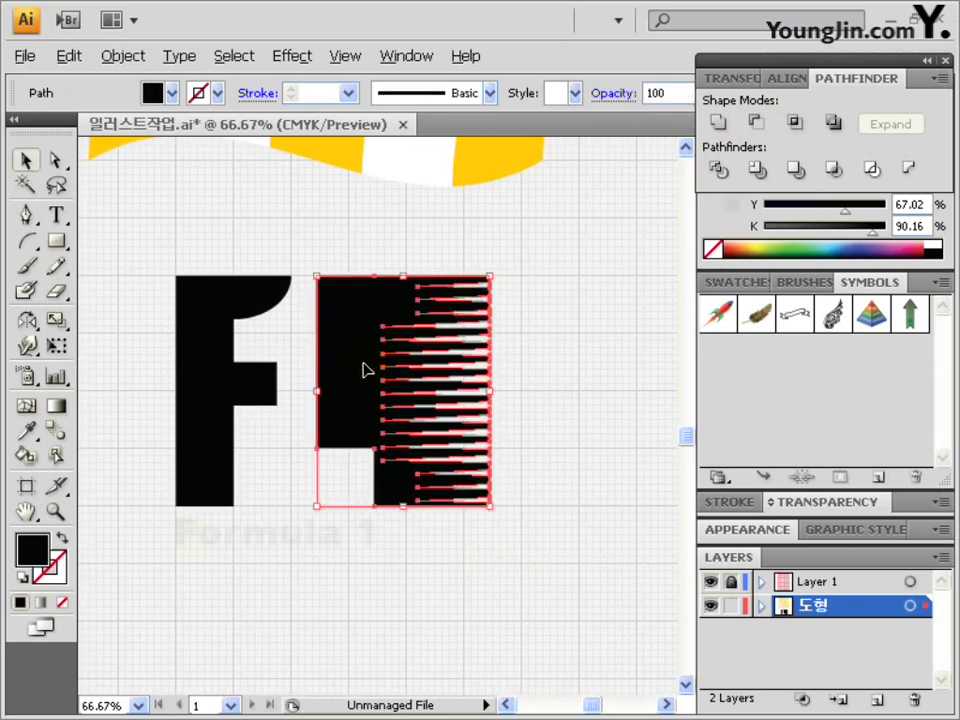
drag(180, 536, 377, 540)
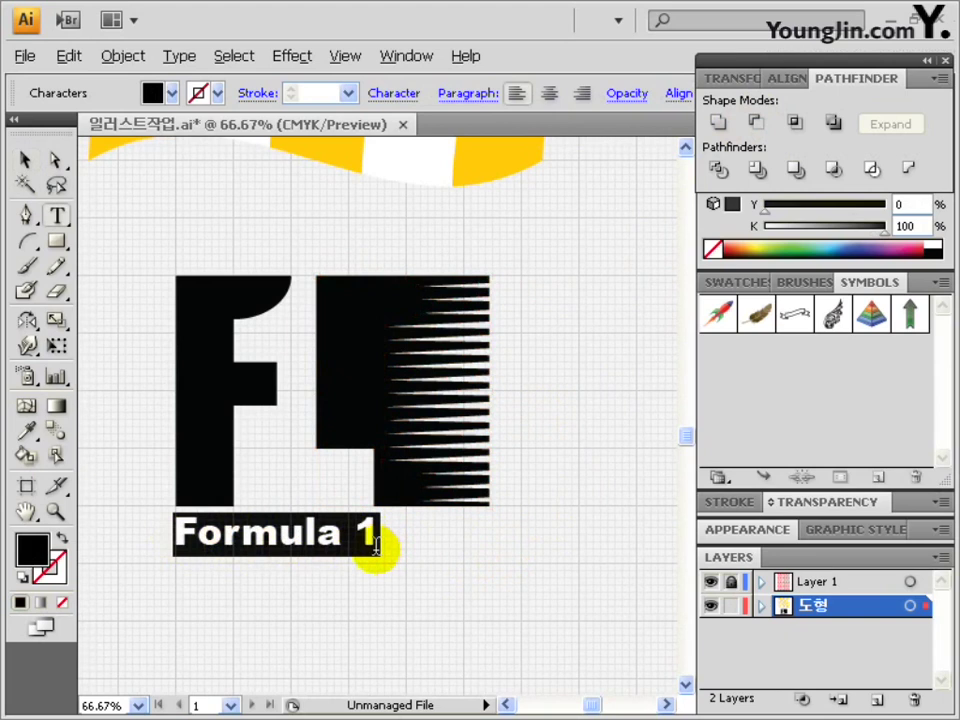
click(377, 546)
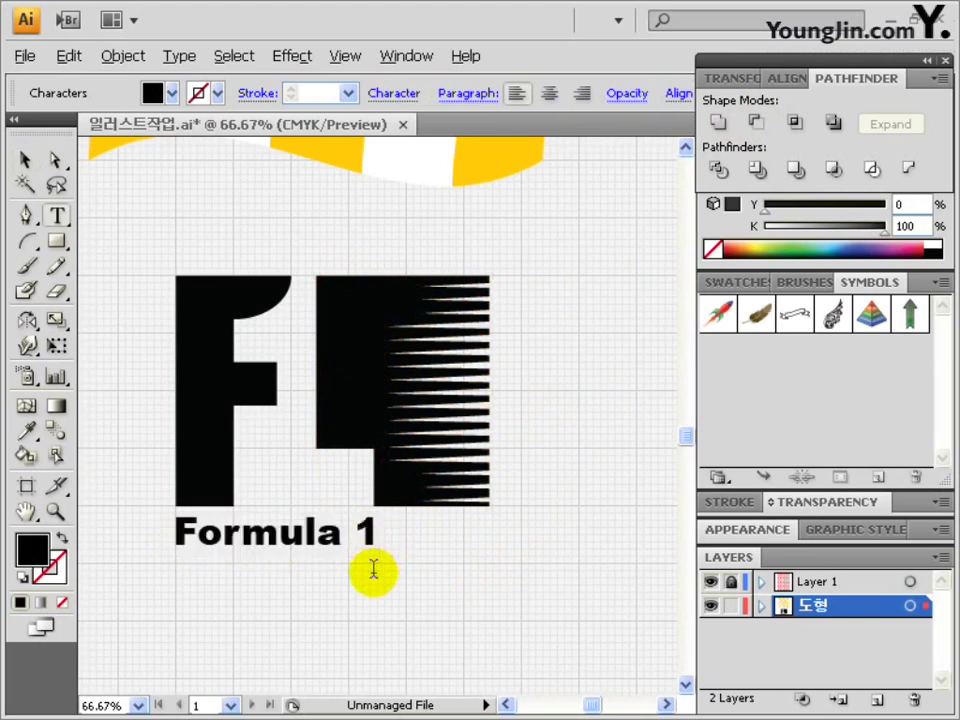
- Shear the F, the notched block and the "Formula 1" text together along the horizontal axis so they slant forward
click(26, 160)
drag(139, 249, 506, 588)
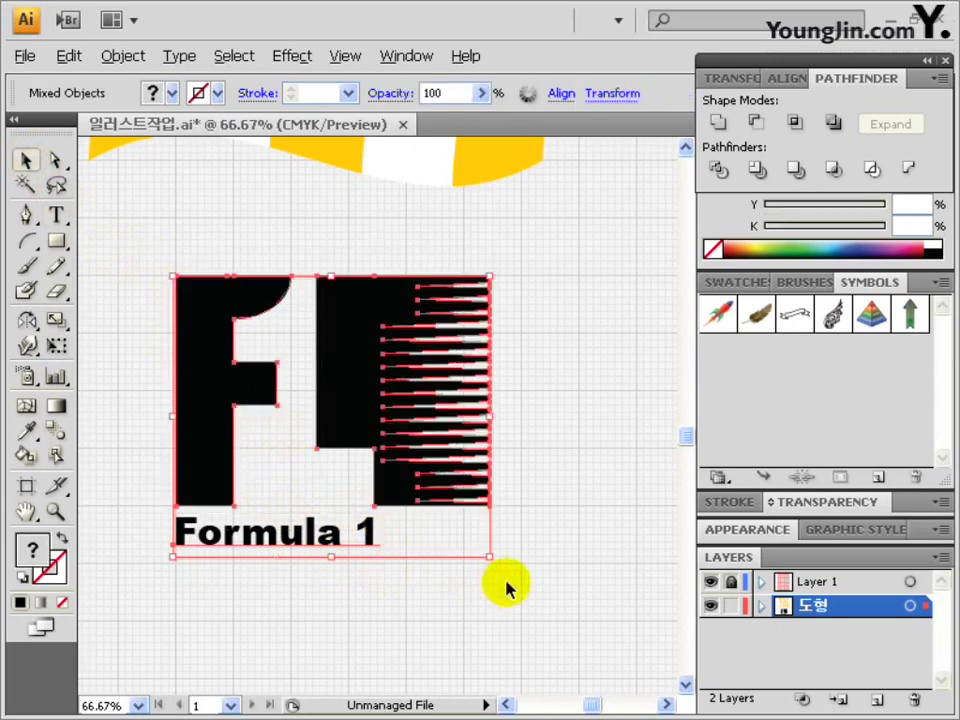
right_click(353, 379)
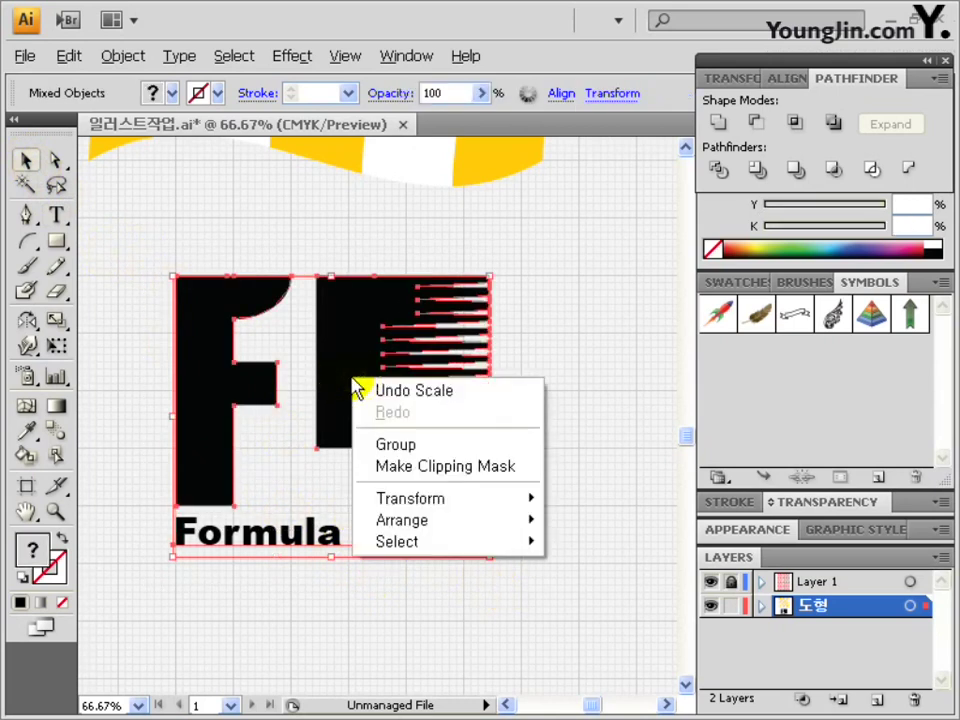
mouse_move(443, 506)
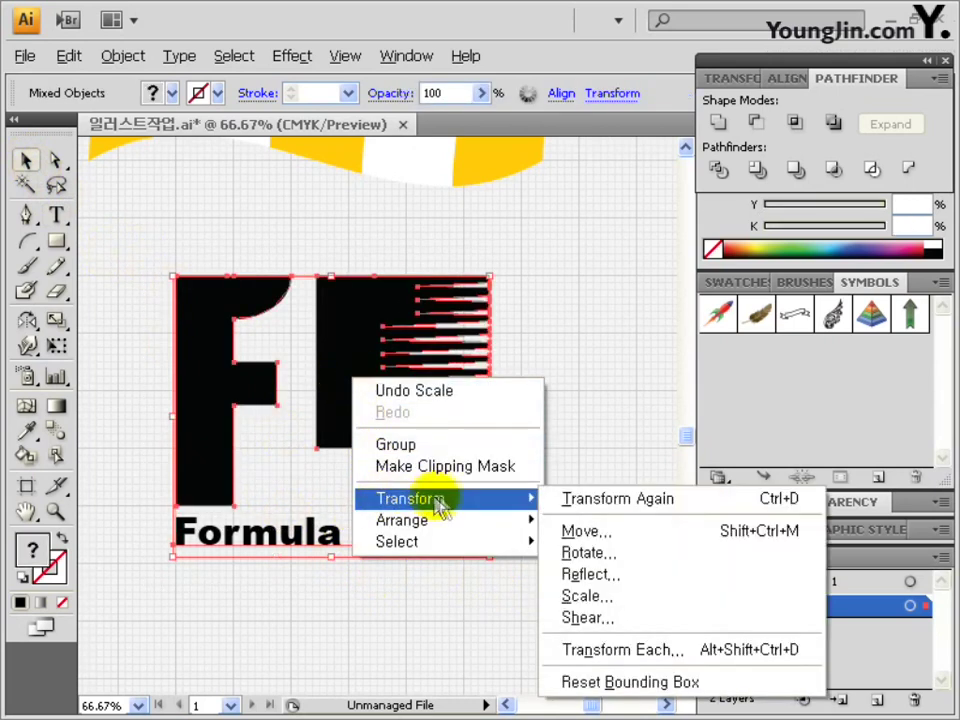
click(606, 621)
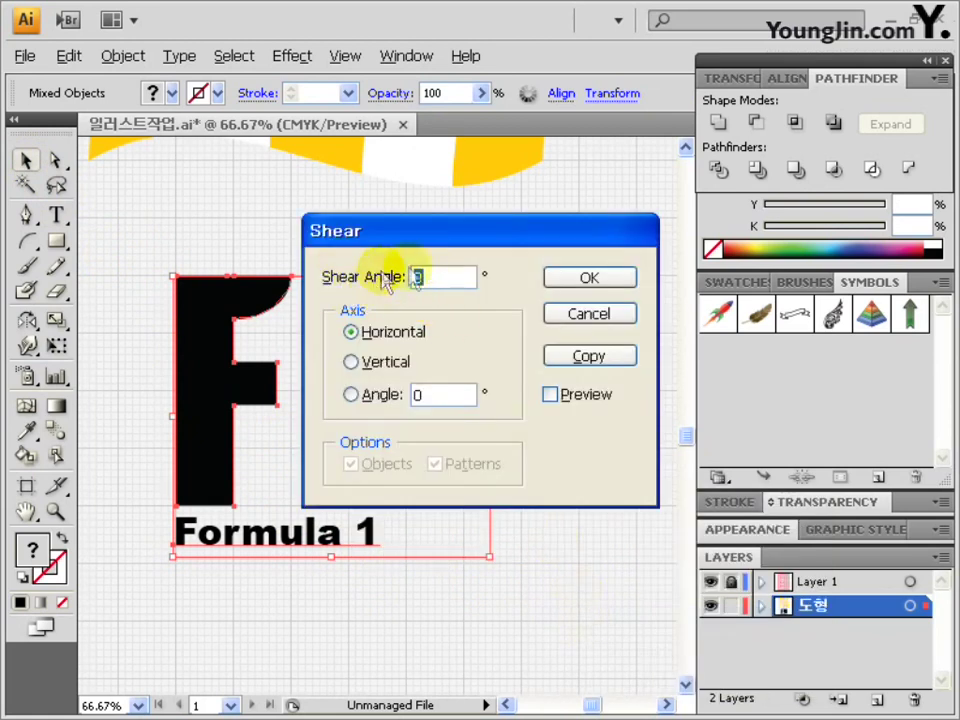
click(586, 280)
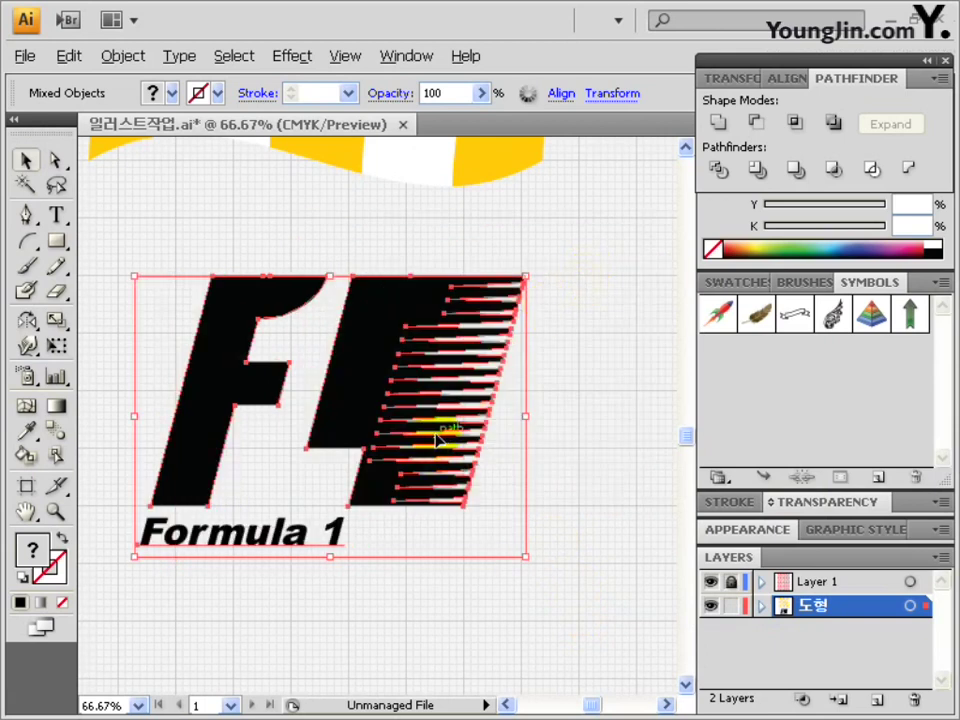
- Convert the "Formula 1" text to outlines and group it with the slanted letters as one logo
click(182, 56)
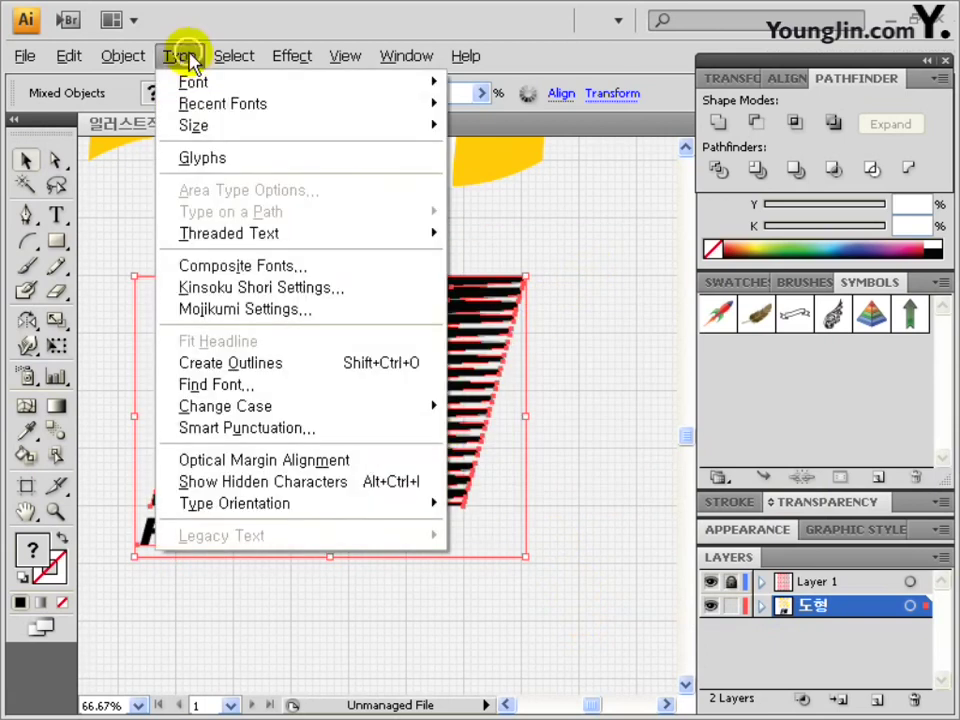
click(298, 364)
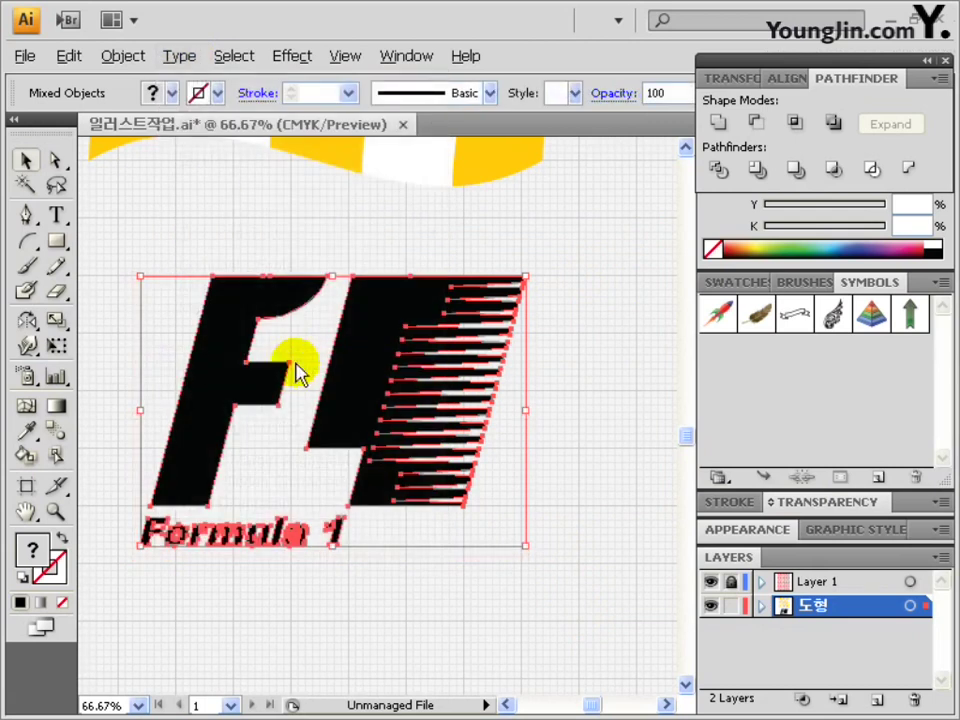
key(ctrl+g)
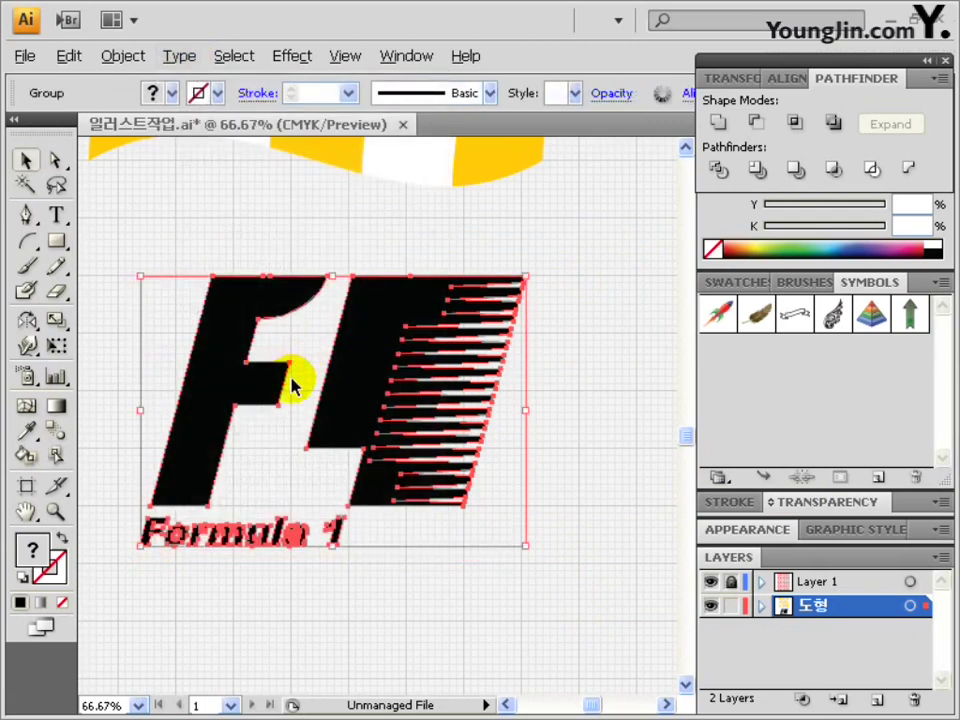
click(560, 462)
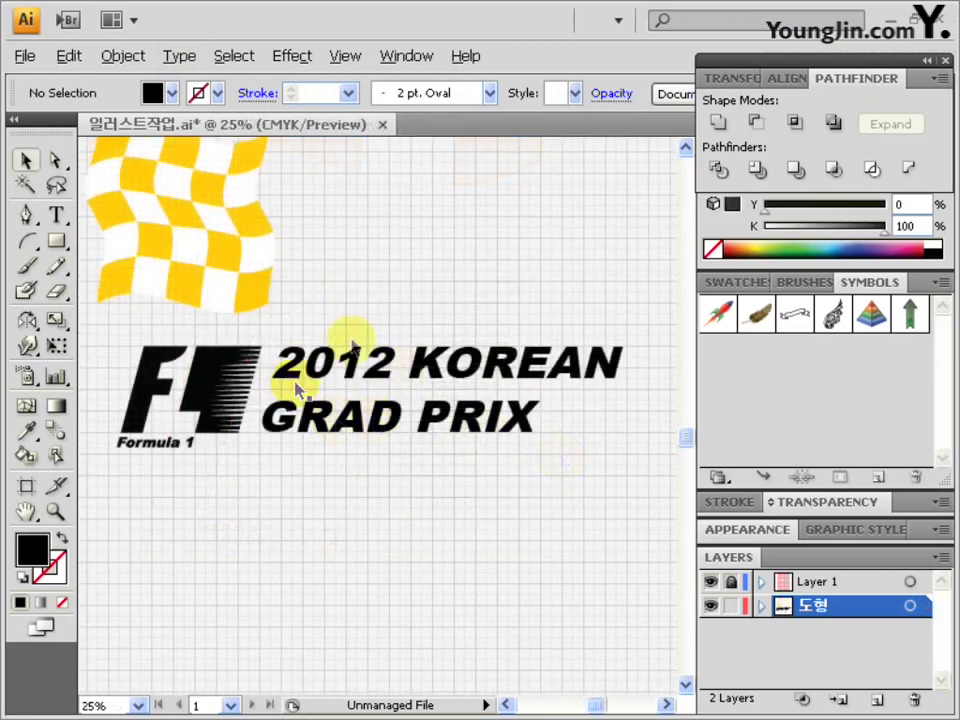
- Duplicate the F1 logo and its "2012 KOREAN GRAD PRIX" title below the original
click(360, 441)
click(345, 456)
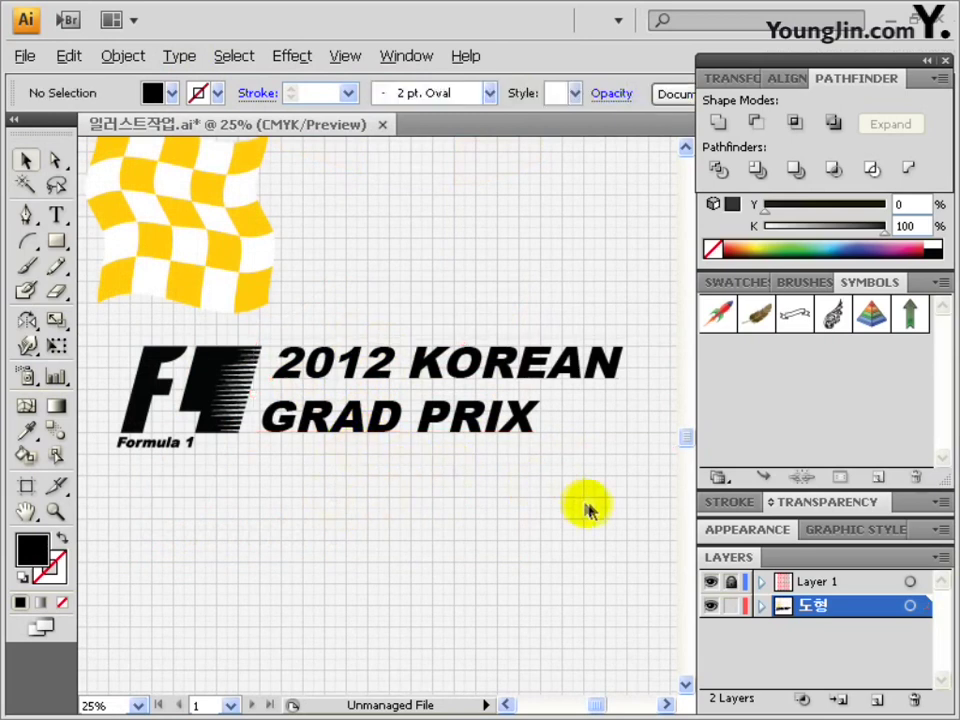
drag(587, 510, 107, 336)
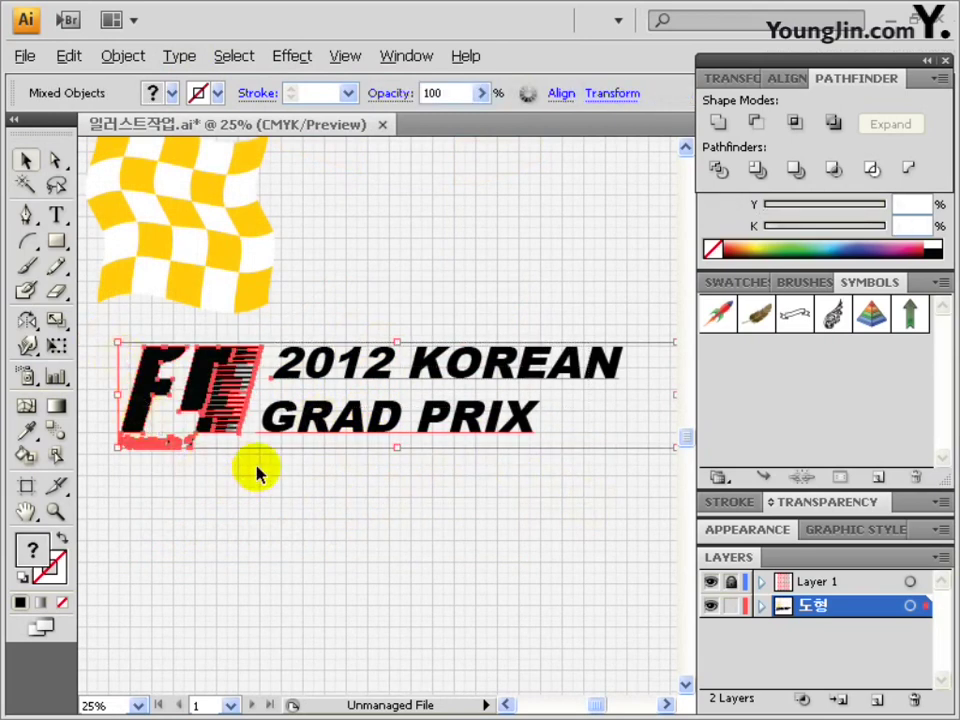
drag(277, 430, 251, 570)
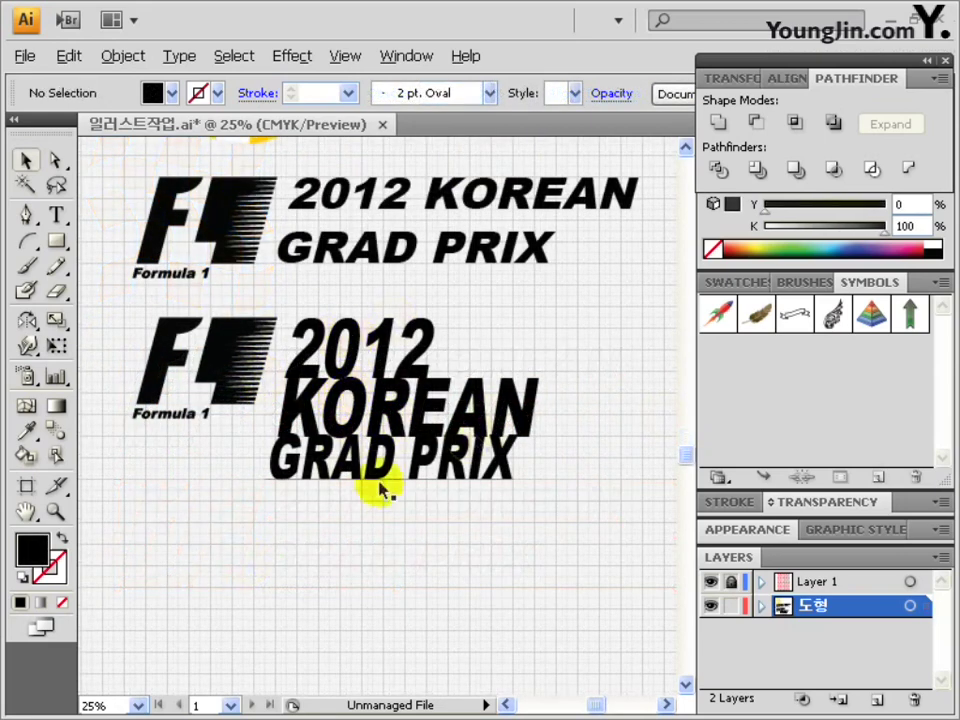
- Convert the three-line "2012 KOREAN GRAD PRIX" title of the lower logo version to outlines
drag(499, 509, 150, 306)
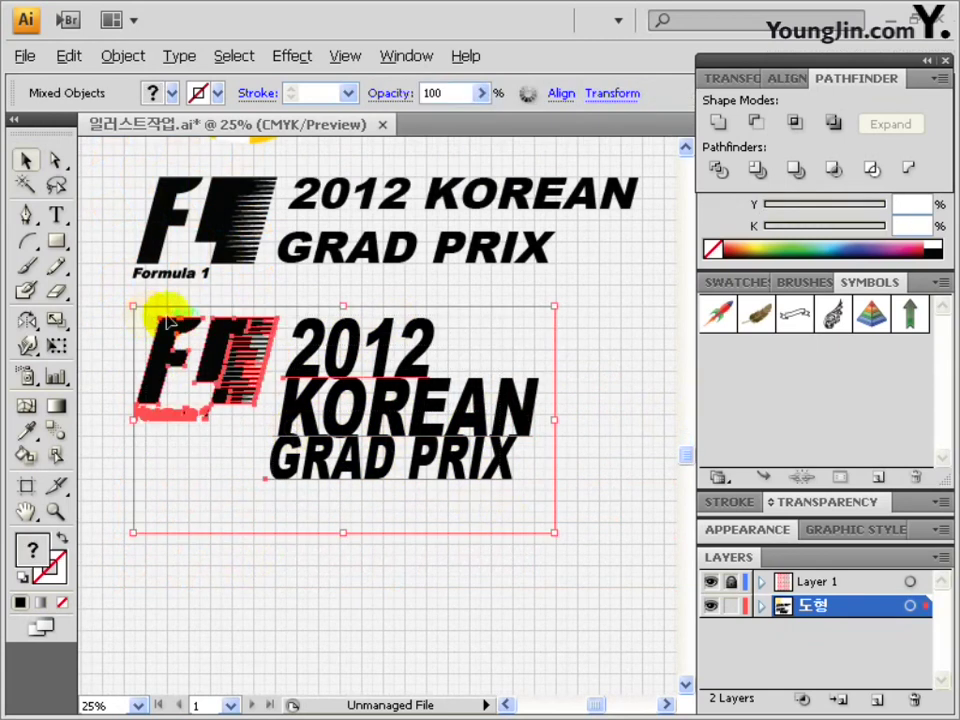
click(179, 56)
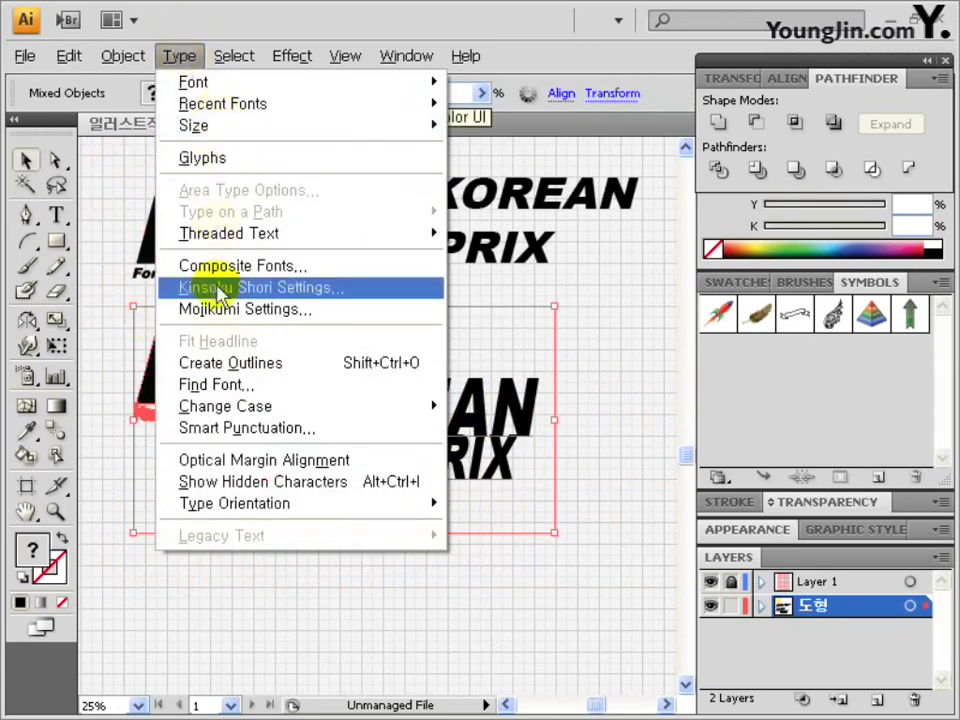
click(231, 363)
click(390, 533)
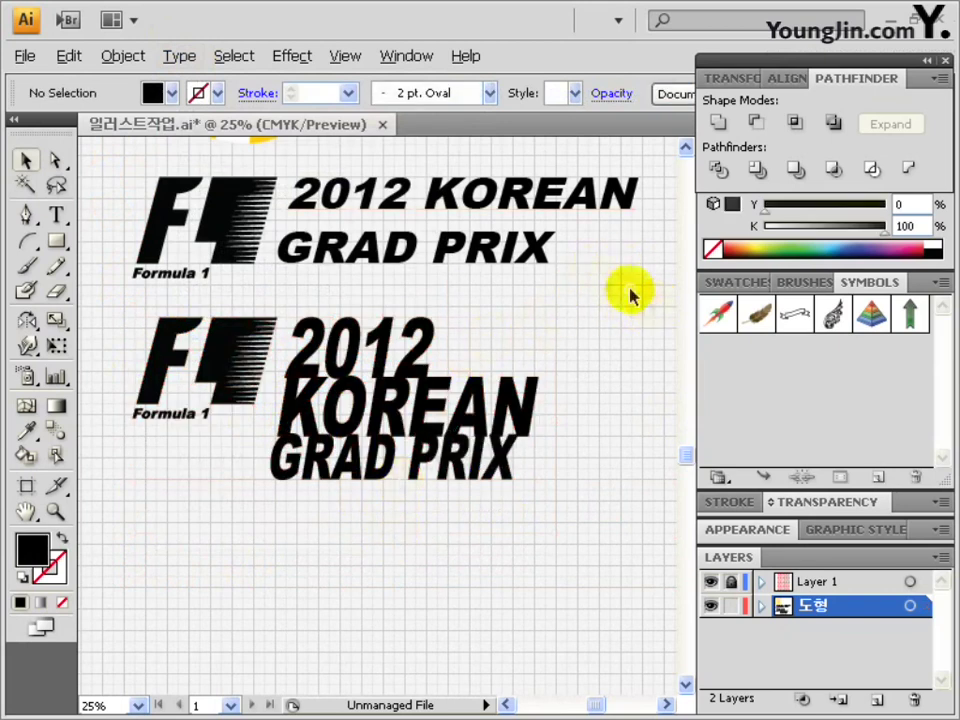
- Group the upper logo with its two-line title, and the lower logo with its three-line title, as two separate groups
drag(628, 287, 148, 170)
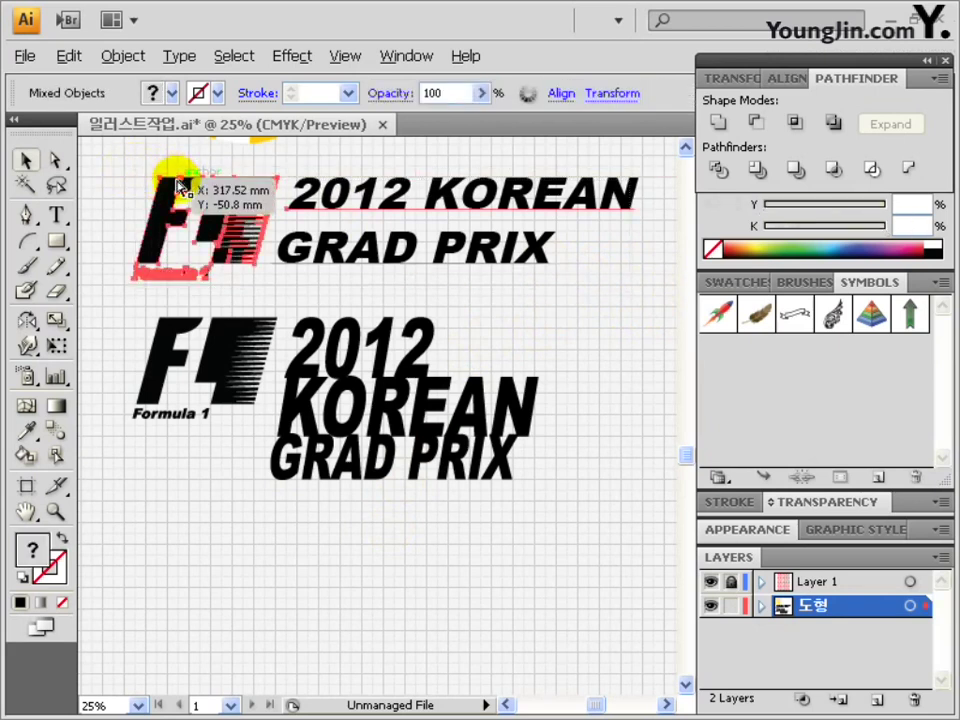
key(ctrl+g)
drag(596, 492, 124, 316)
key(ctrl+g)
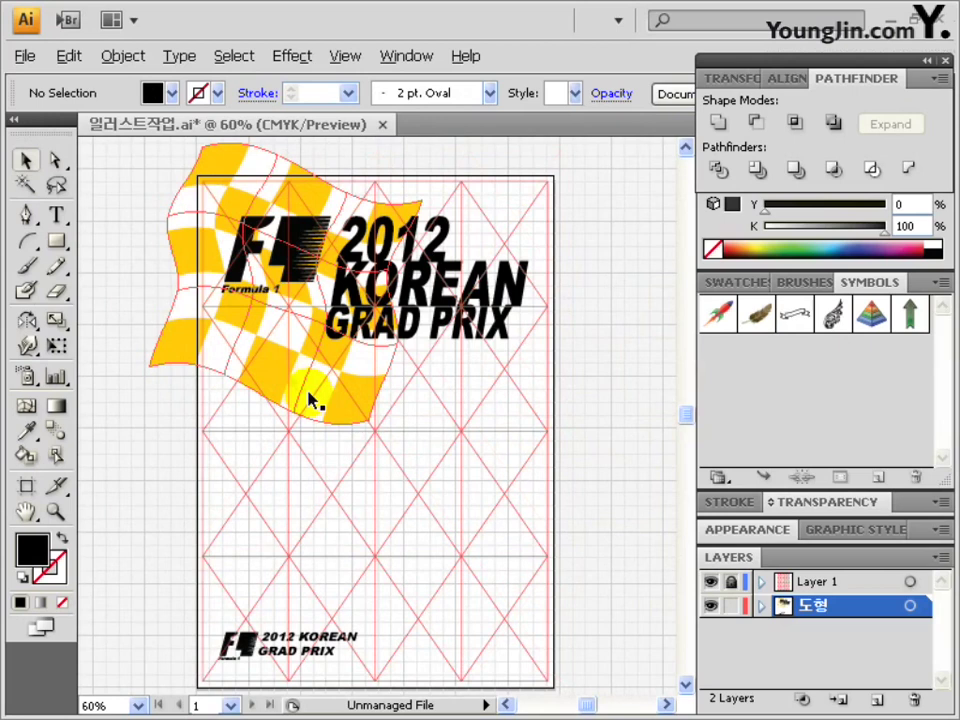
- Create a rectangle 175 mm wide and 251 mm high and remove its fill
click(57, 241)
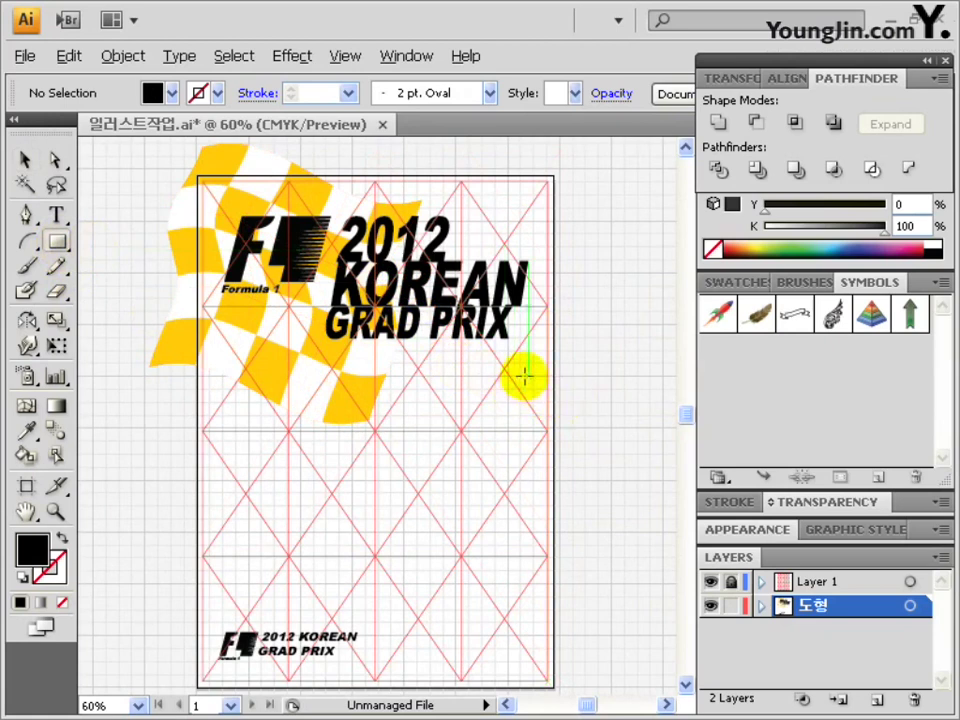
click(524, 383)
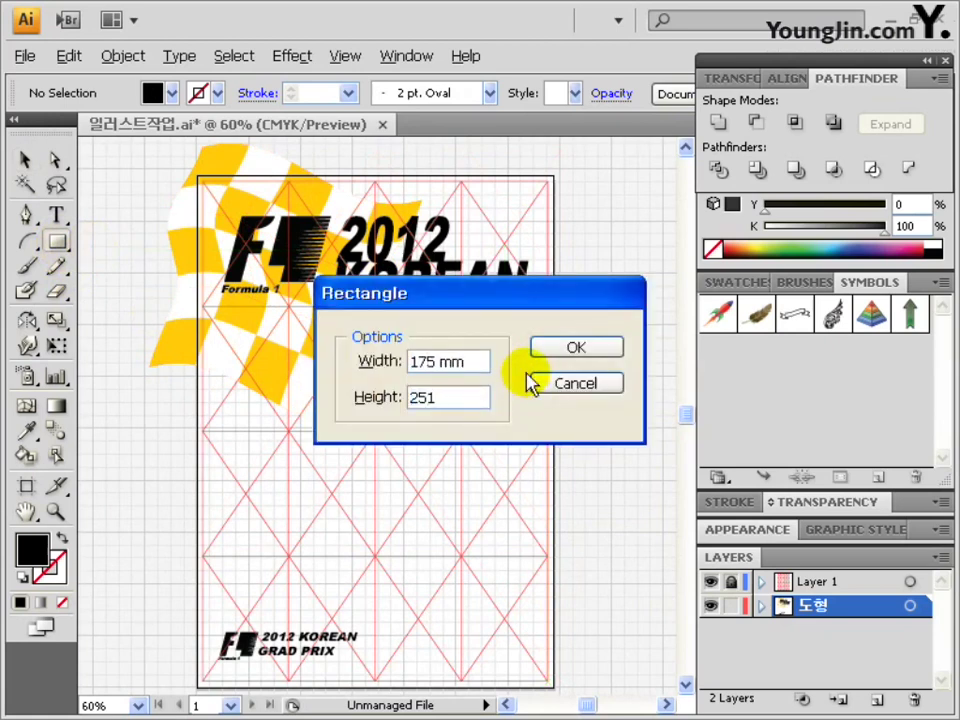
click(549, 352)
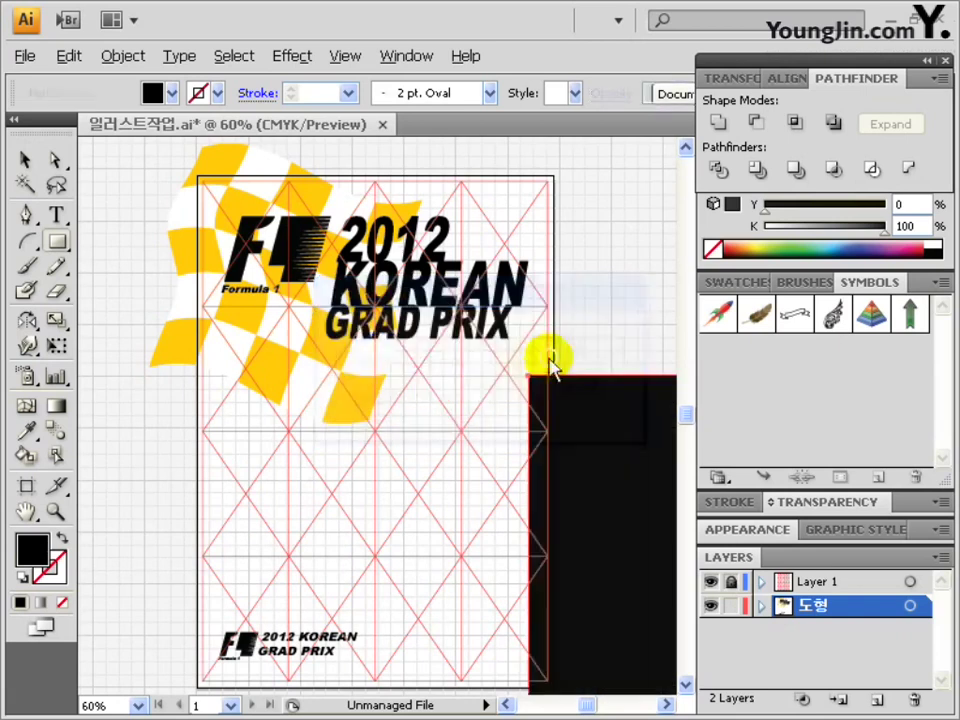
click(62, 603)
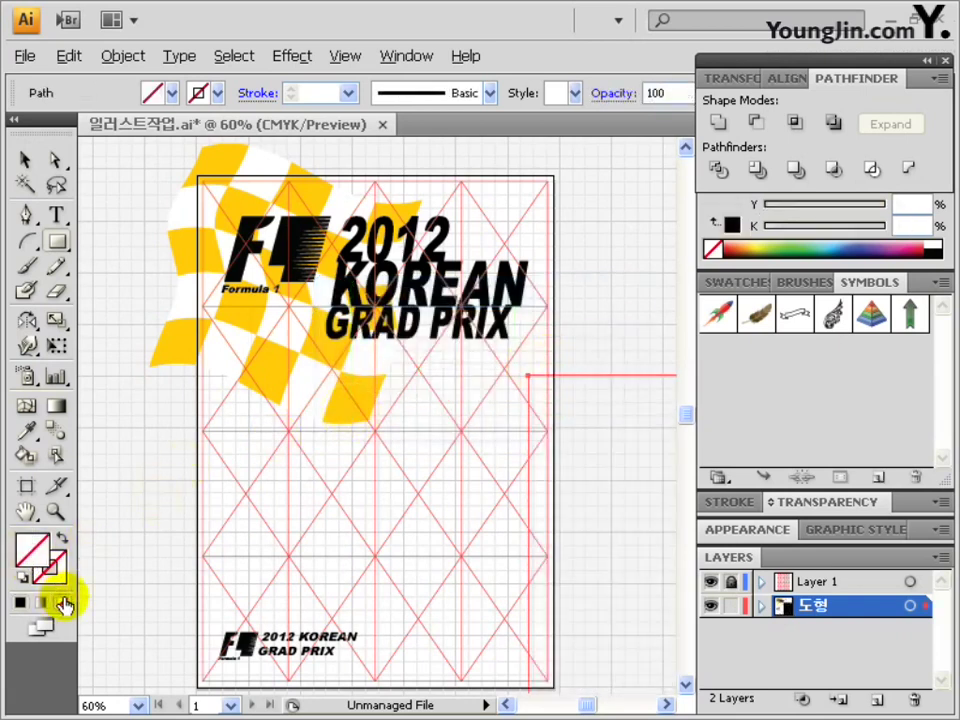
- Center the unfilled rectangle horizontally and vertically on the artboard, using Align to Artboard
click(775, 78)
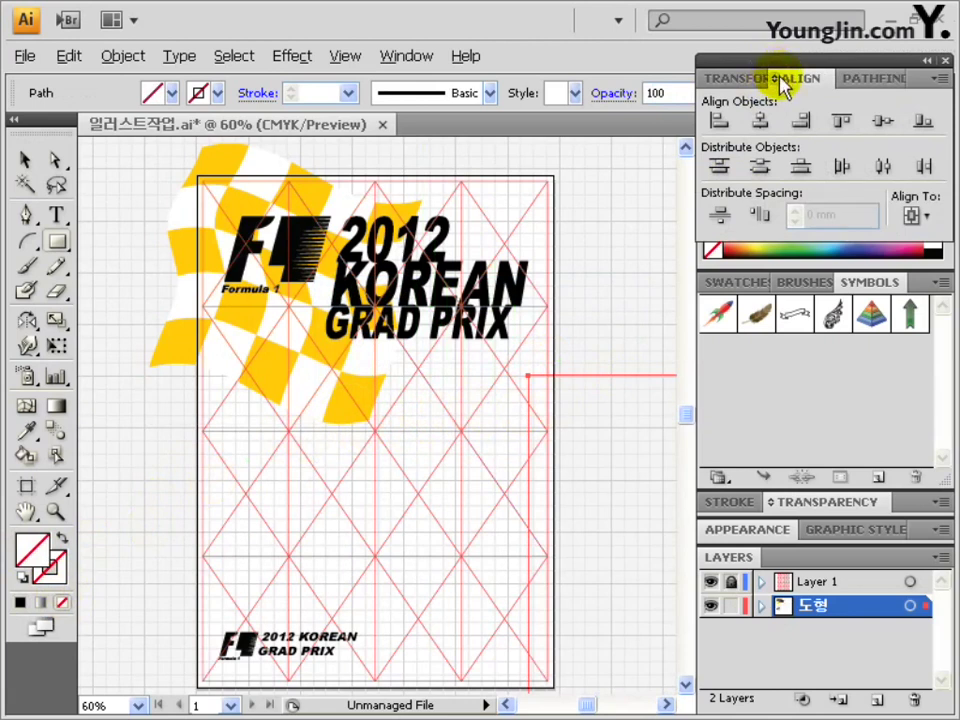
click(911, 215)
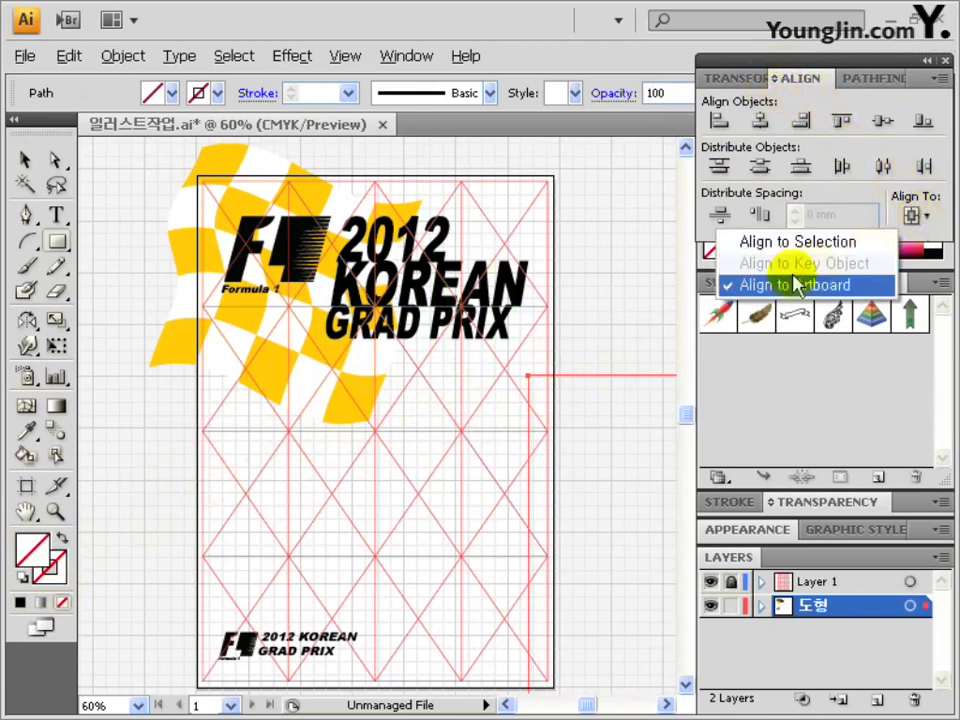
click(762, 122)
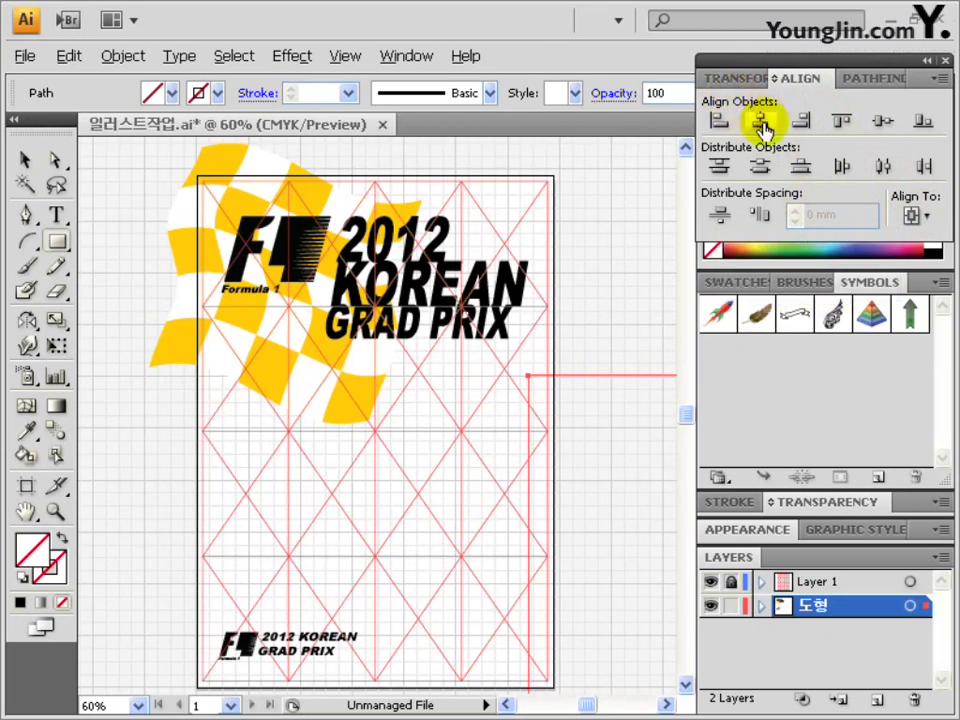
click(761, 120)
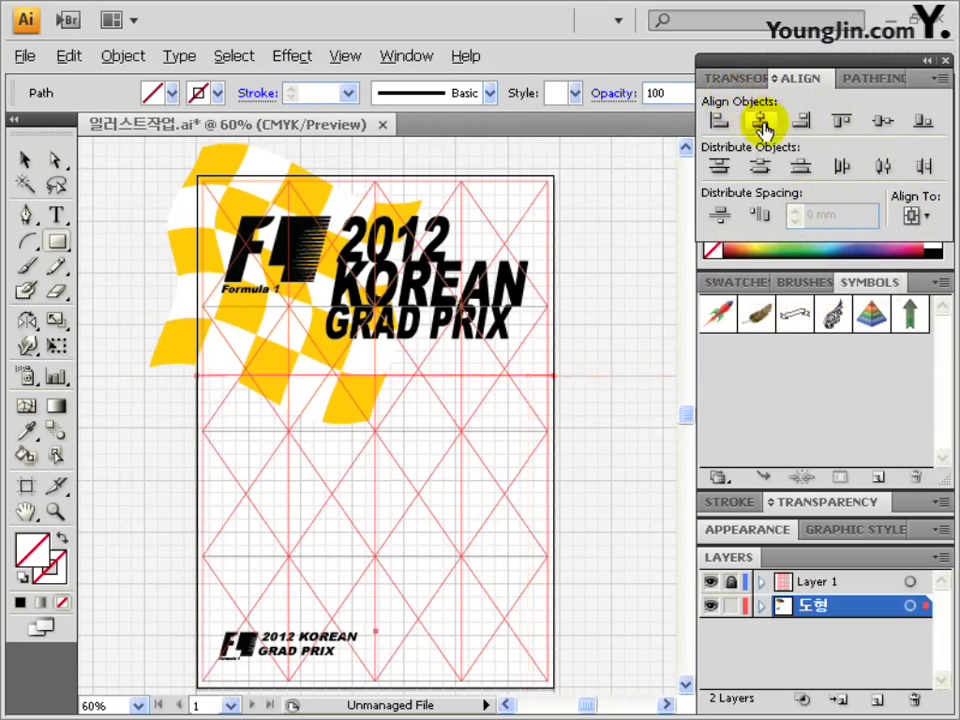
click(884, 122)
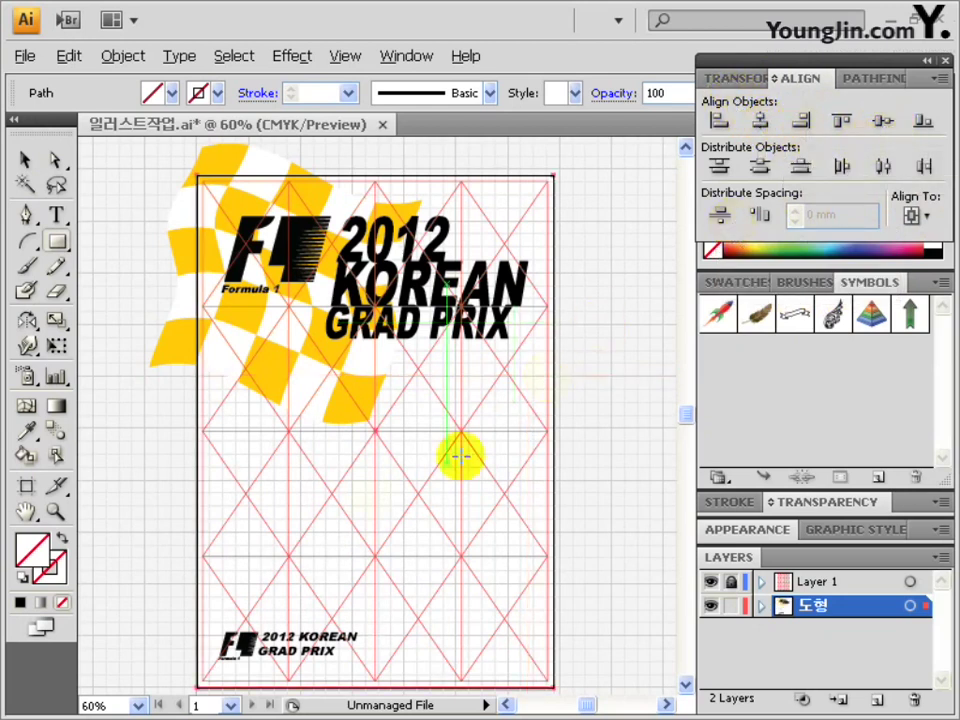